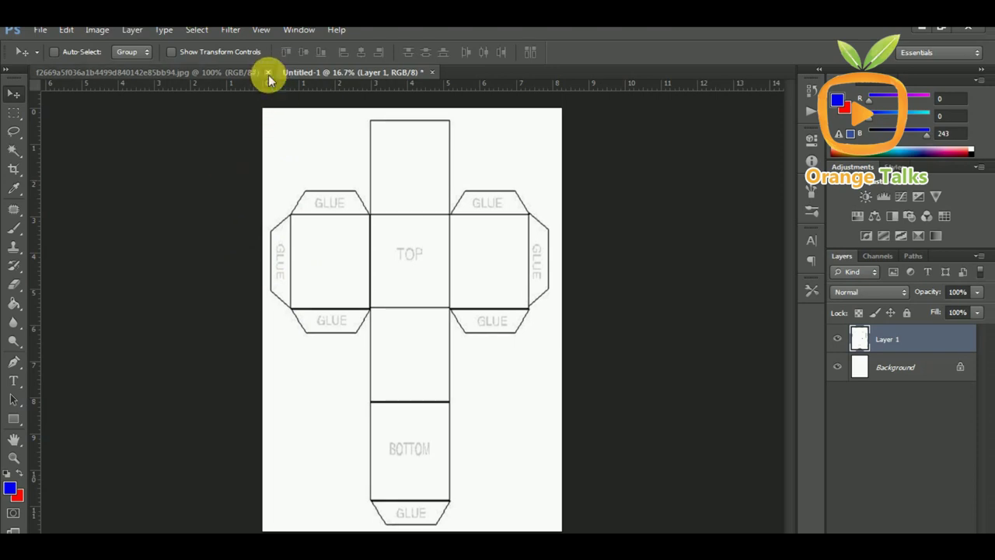
Close the source template image and open the photos stored under the data > my data folder on drive D
click(268, 72)
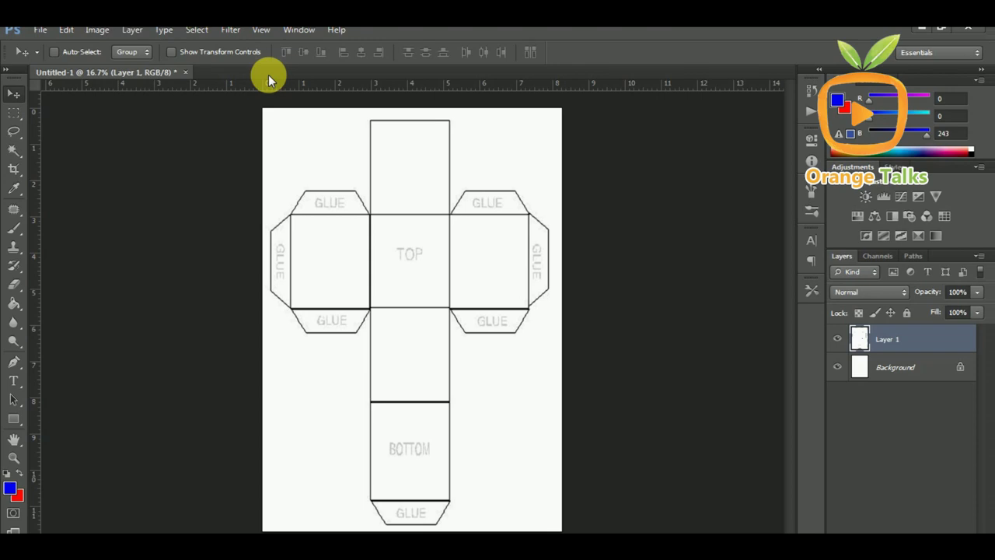
click(48, 34)
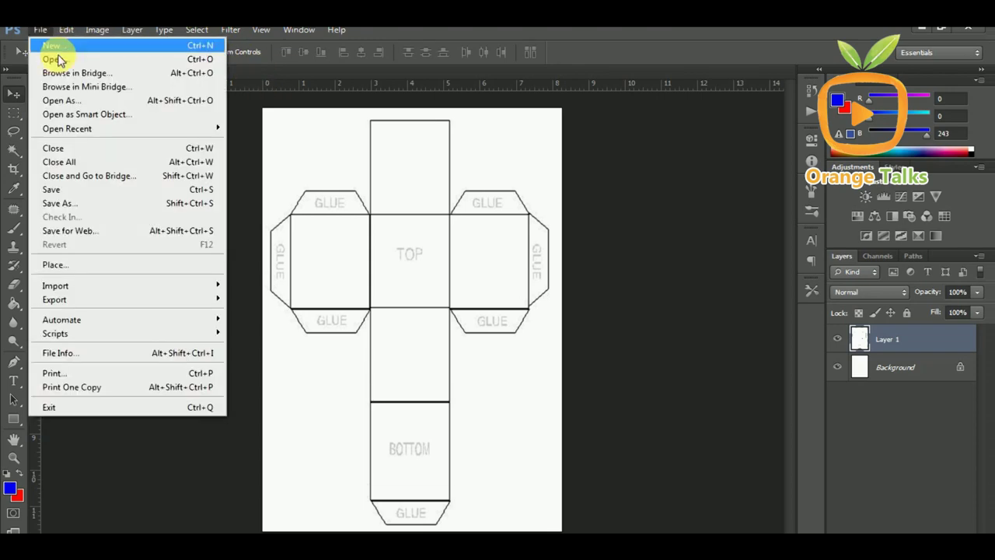
click(59, 60)
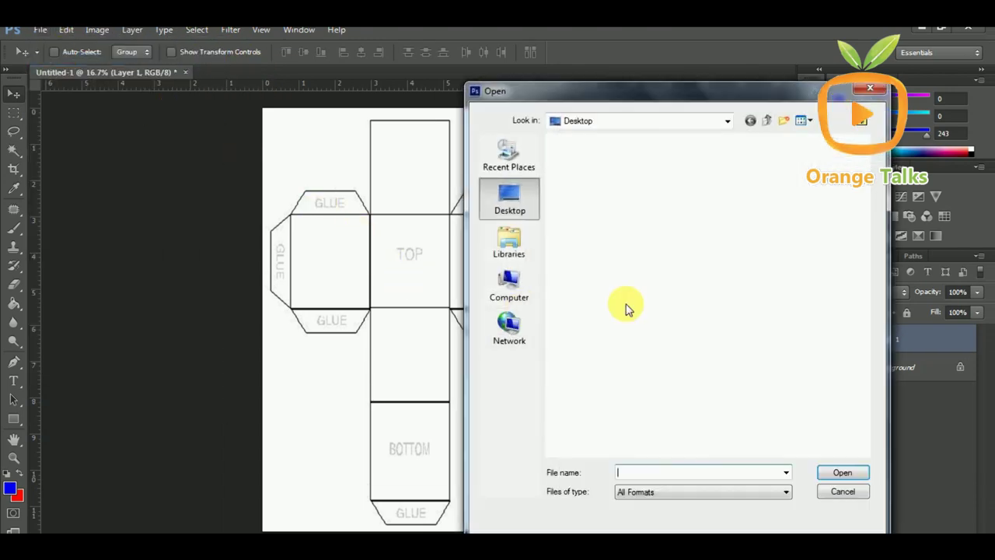
click(609, 243)
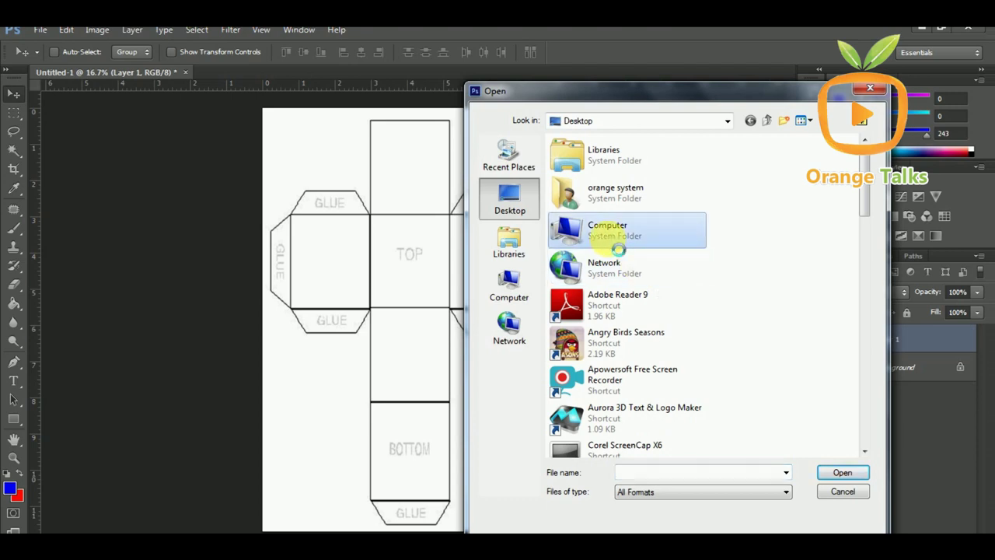
double_click(614, 233)
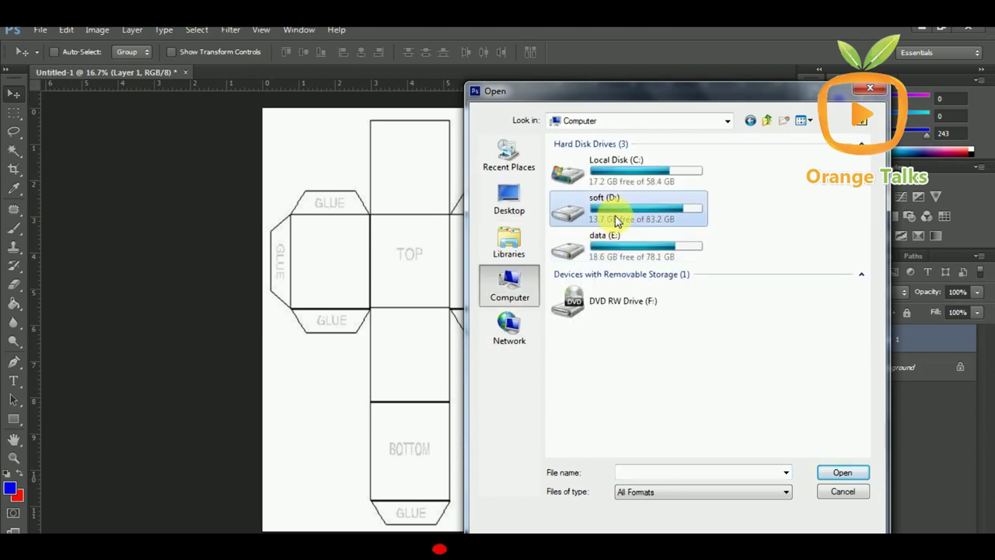
double_click(614, 220)
click(598, 169)
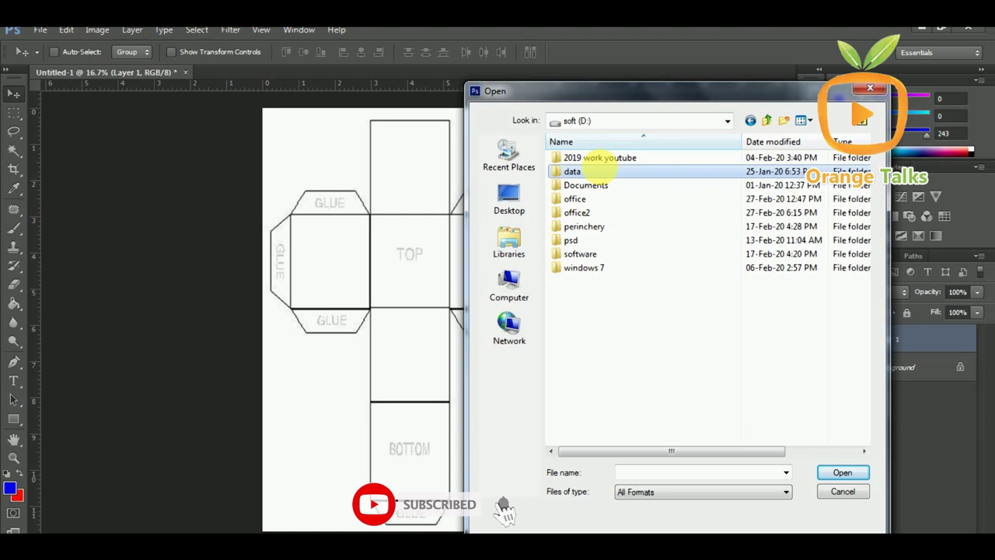
double_click(598, 170)
double_click(597, 214)
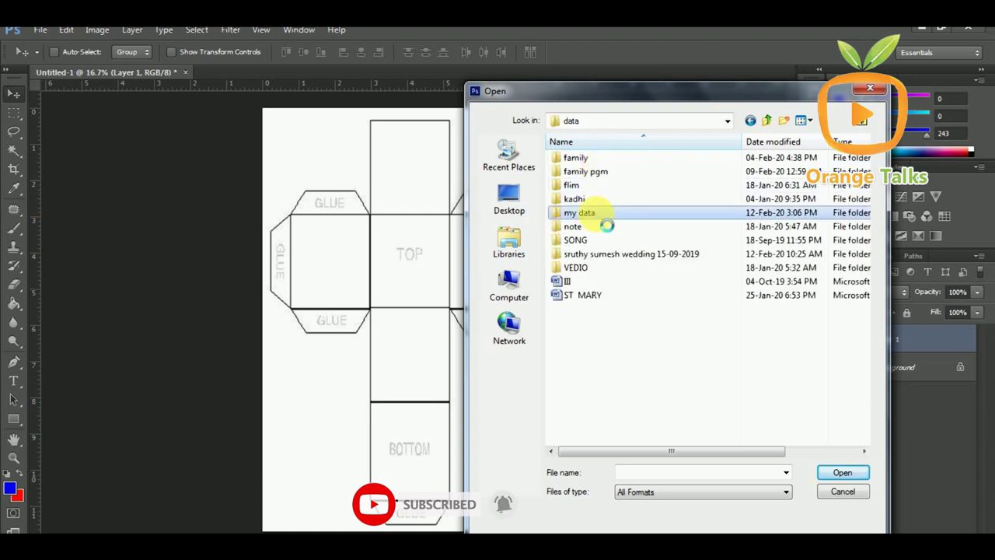
double_click(597, 186)
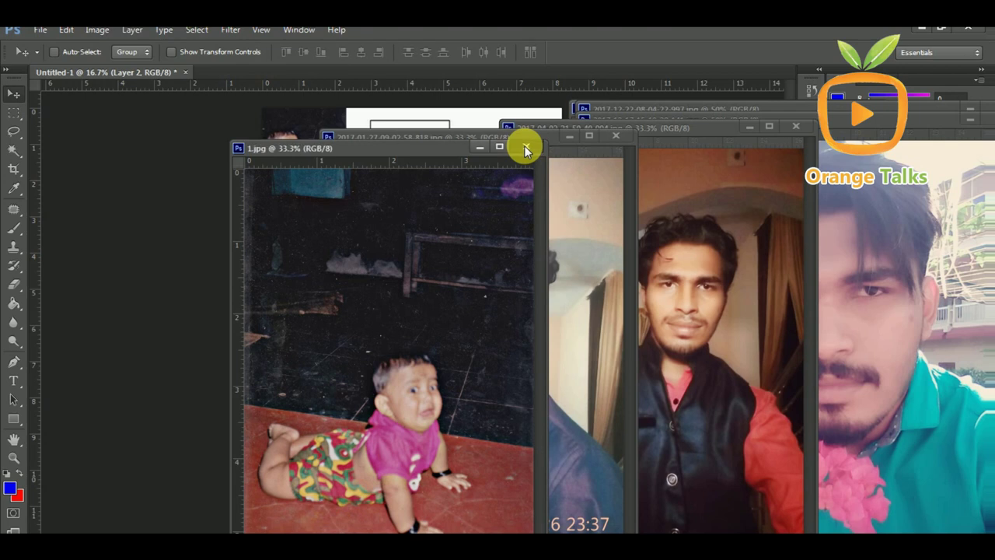
Close 1.jpg and minimize the remaining photo windows so the box template is uncovered
click(525, 147)
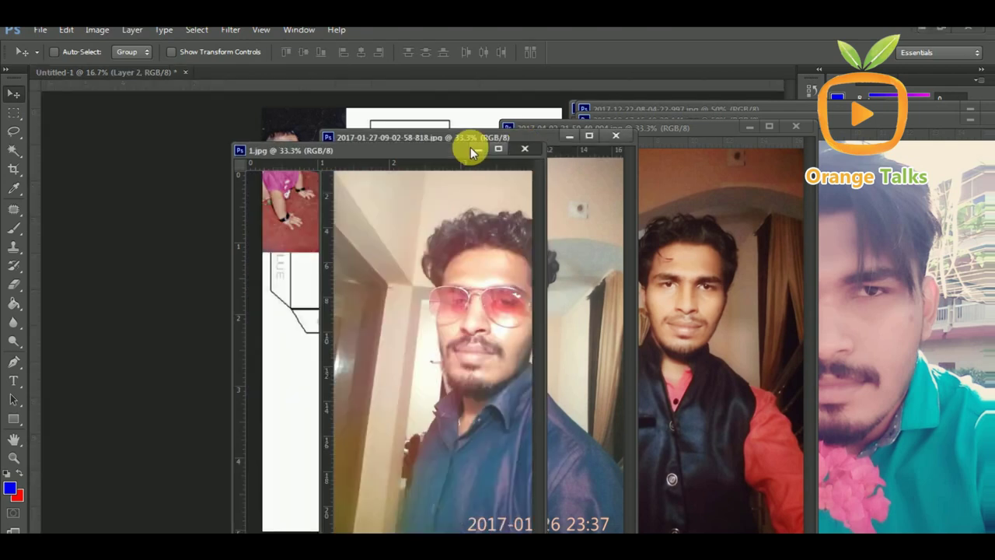
click(569, 139)
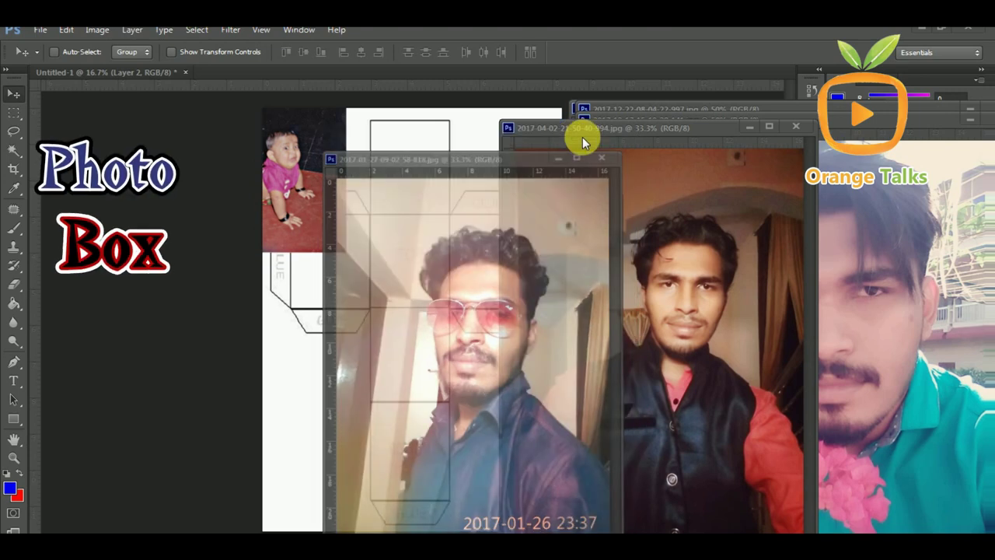
click(747, 129)
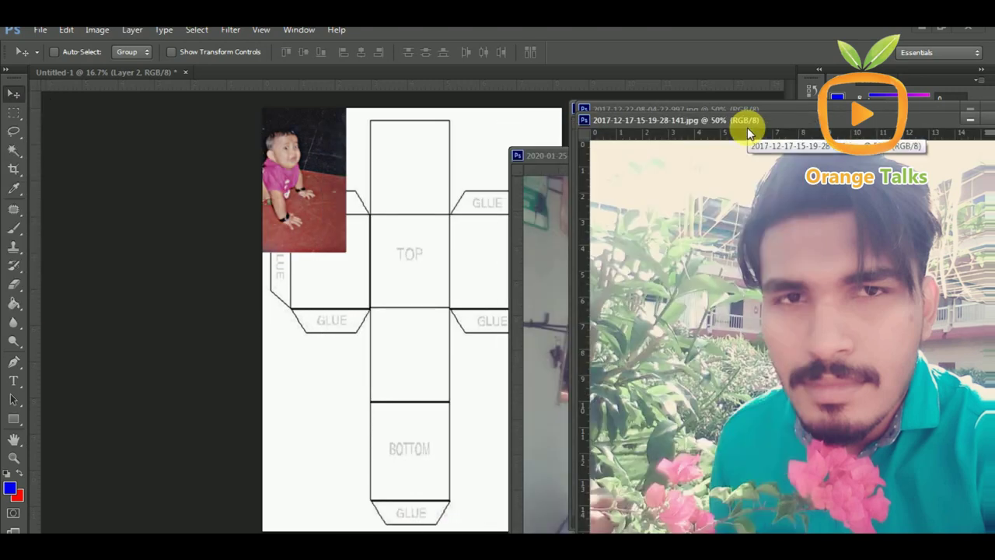
click(972, 122)
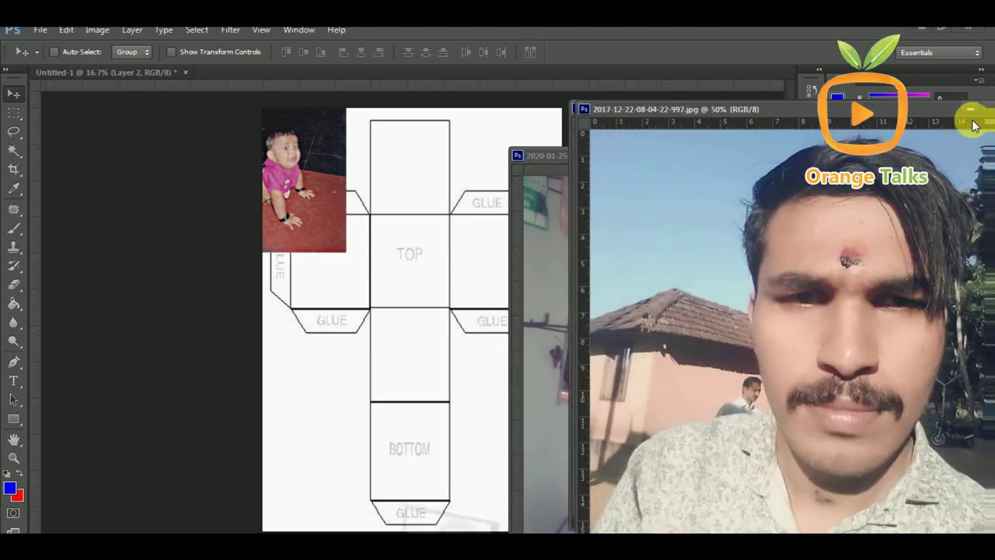
click(967, 114)
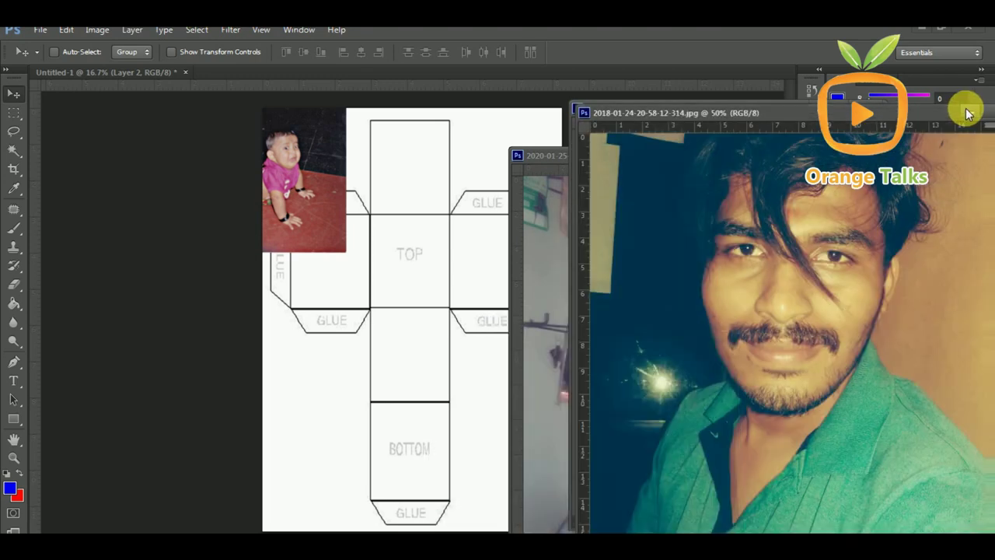
click(968, 113)
click(813, 105)
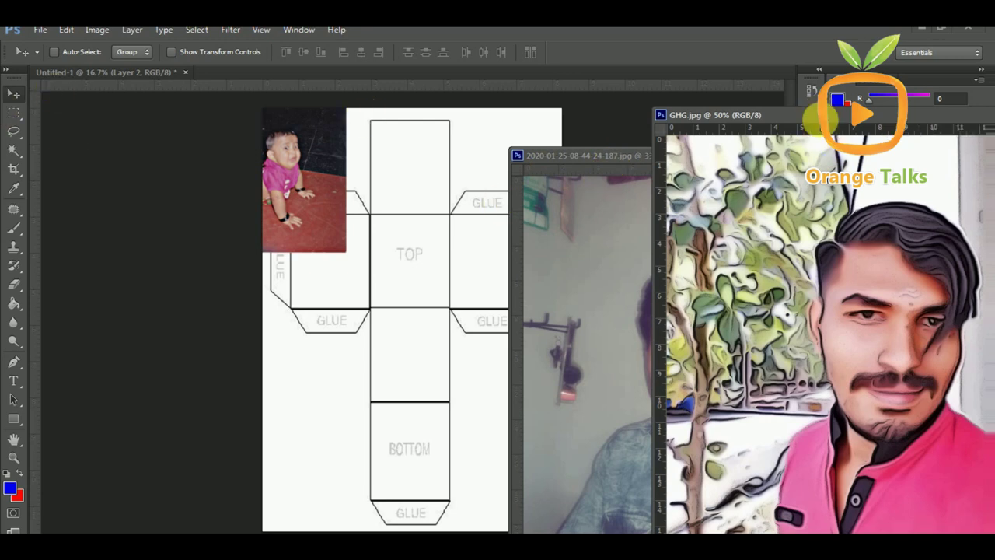
drag(793, 117, 638, 122)
click(746, 167)
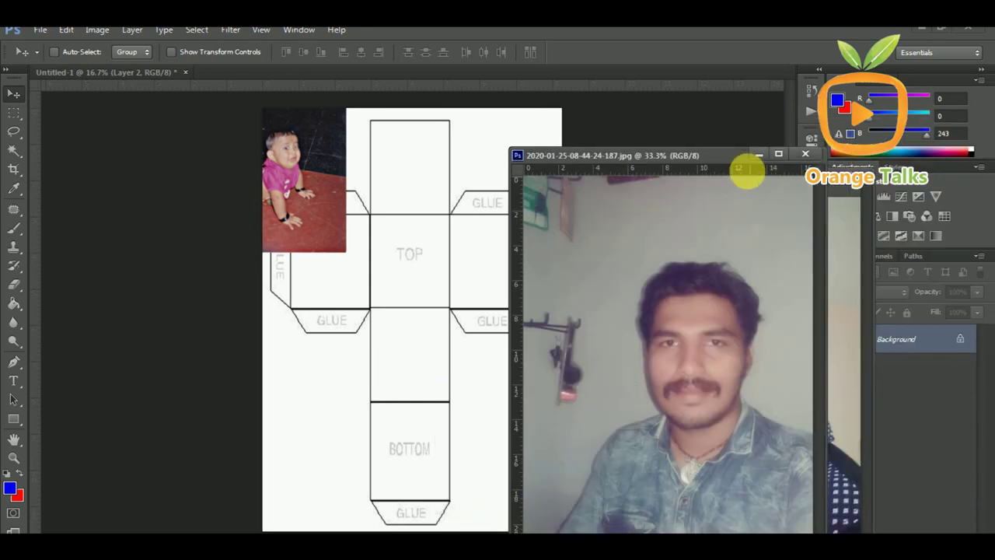
click(767, 152)
click(800, 173)
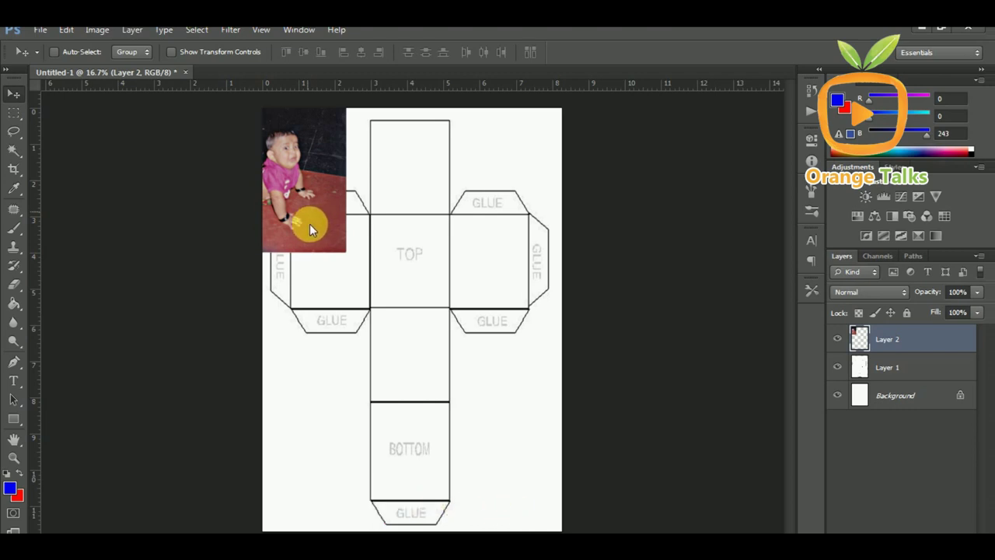
Move the baby photo on Layer 2 so its upper-left corner meets the corner of the panel above TOP
right_click(310, 224)
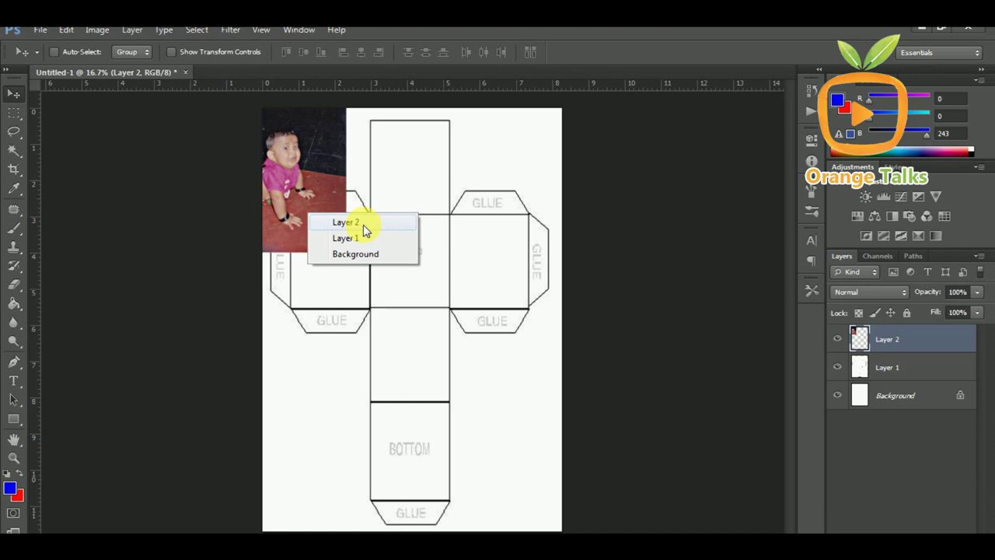
click(320, 223)
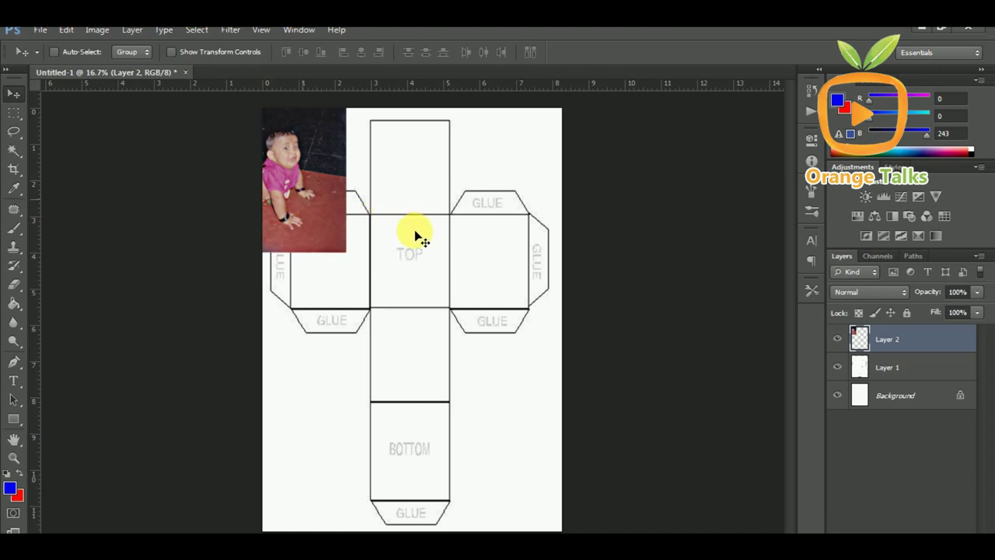
drag(428, 239, 473, 288)
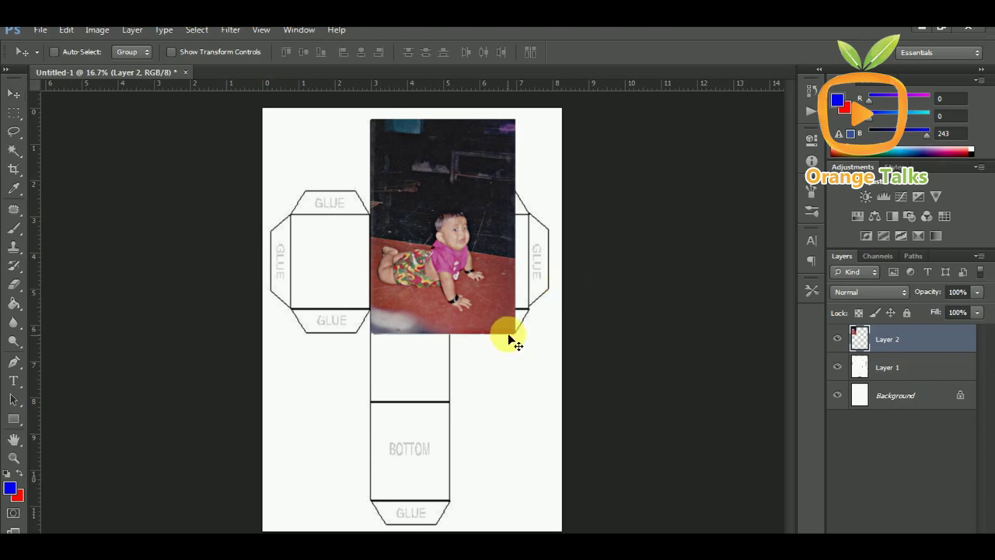
Scale the baby photo to about 55% width and 44.5% height so it fills the panel above TOP
key(ctrl+t)
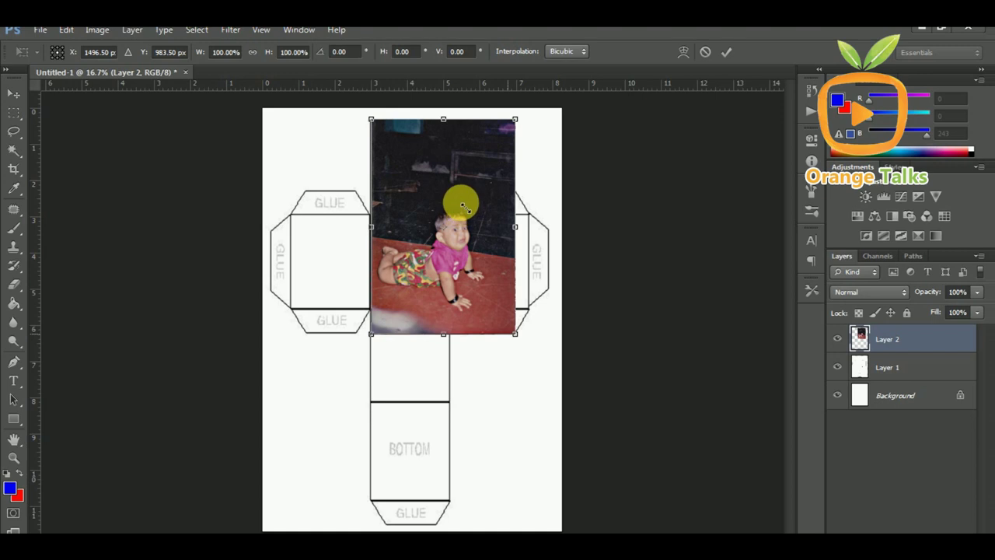
drag(515, 334, 444, 212)
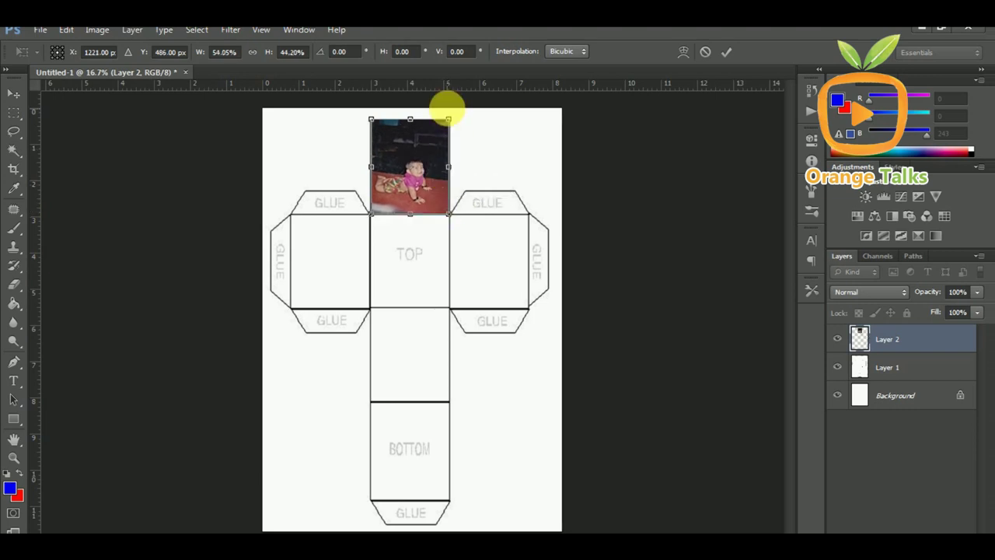
drag(452, 130, 452, 126)
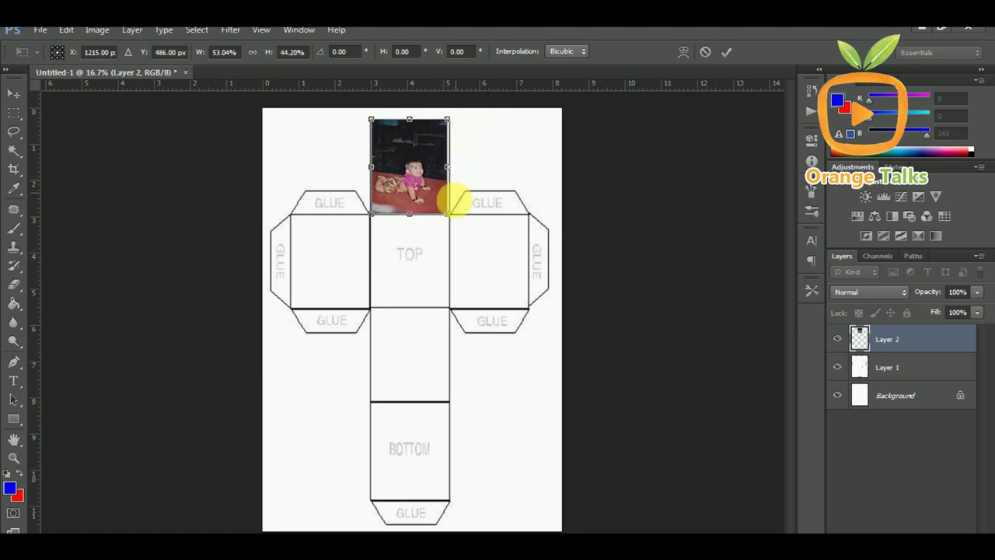
drag(450, 209, 458, 212)
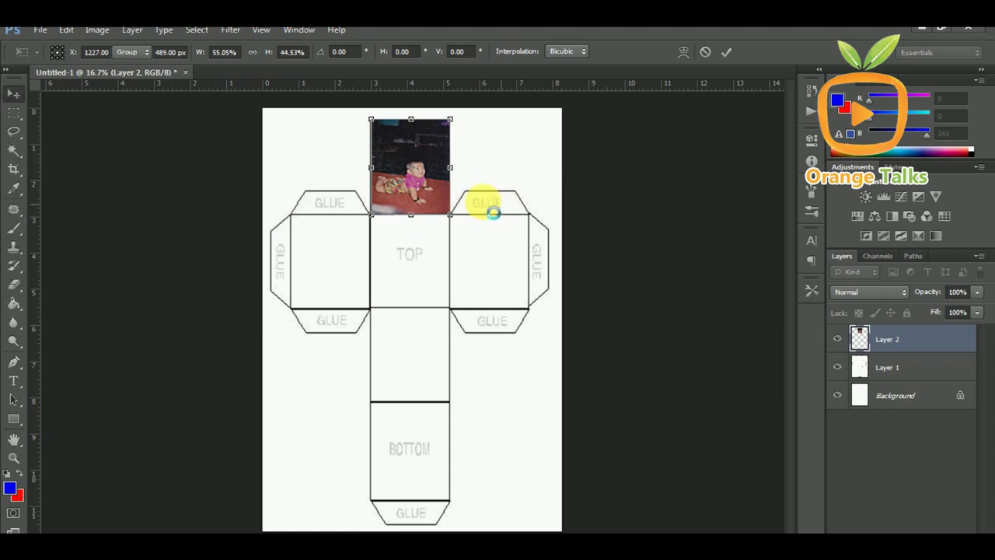
key(Return)
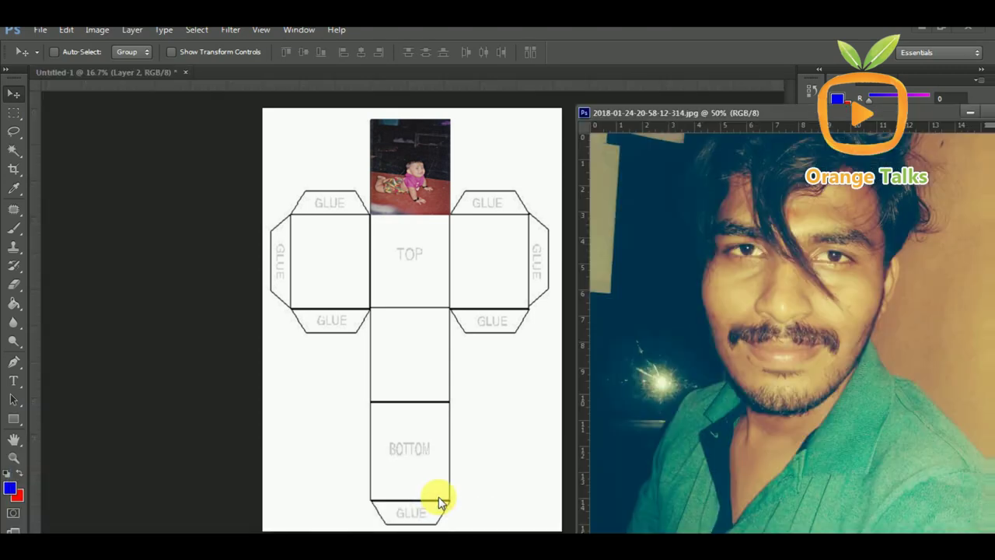
click(97, 30)
mouse_move(137, 161)
click(283, 171)
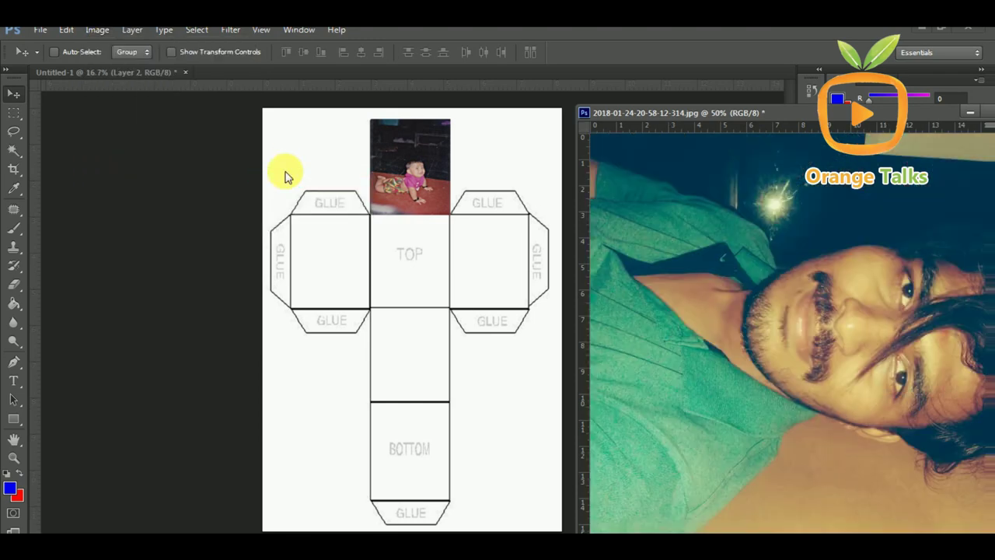
drag(824, 364, 499, 334)
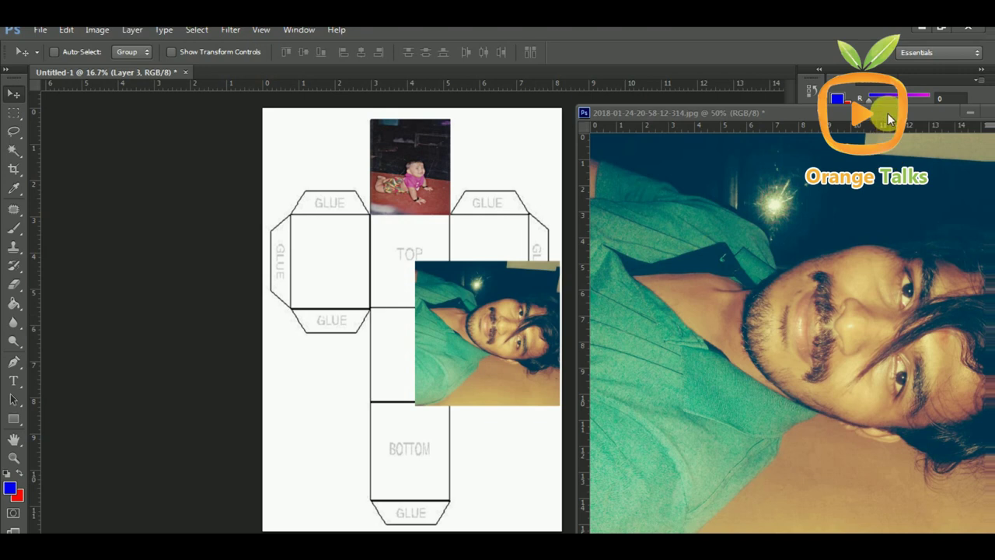
drag(888, 116, 860, 123)
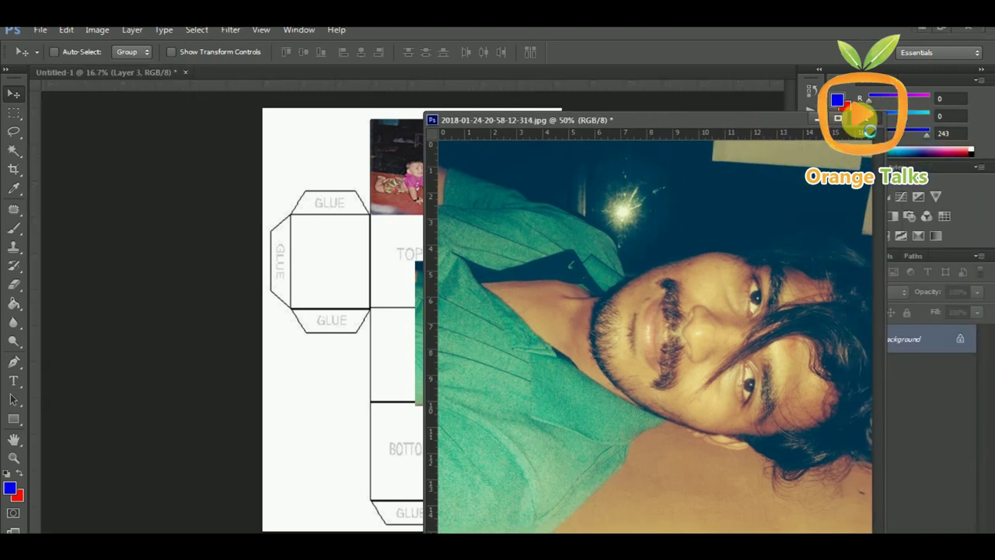
click(860, 116)
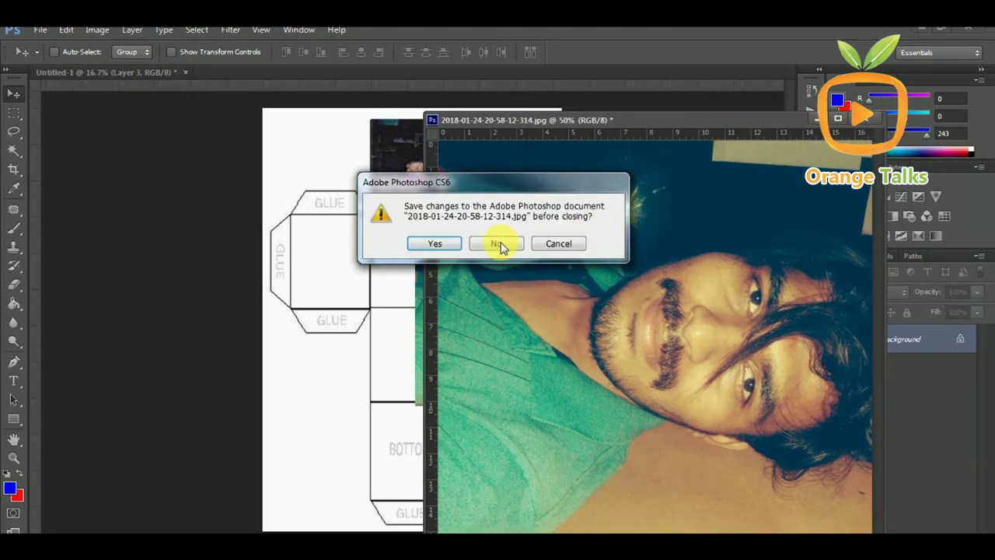
click(497, 243)
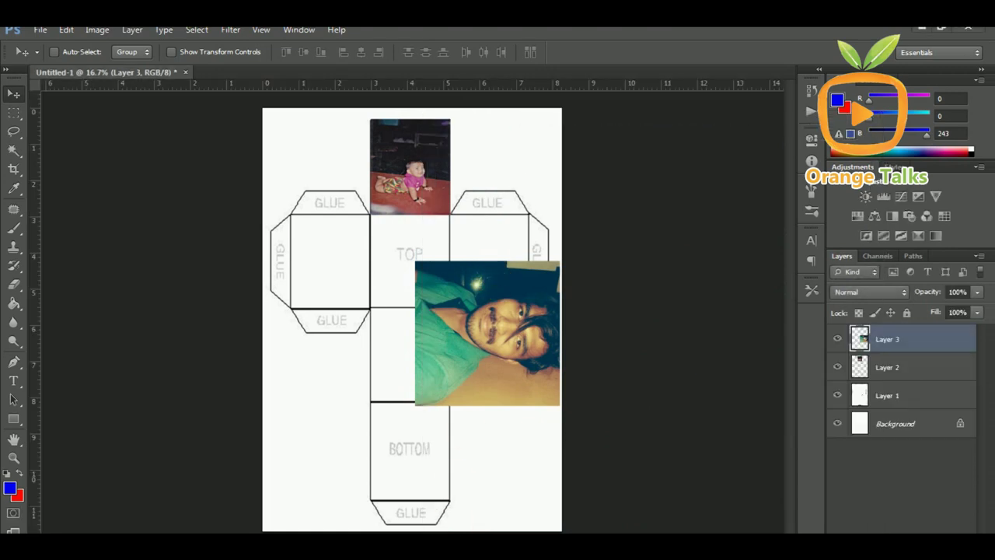
click(587, 512)
click(97, 30)
mouse_move(233, 162)
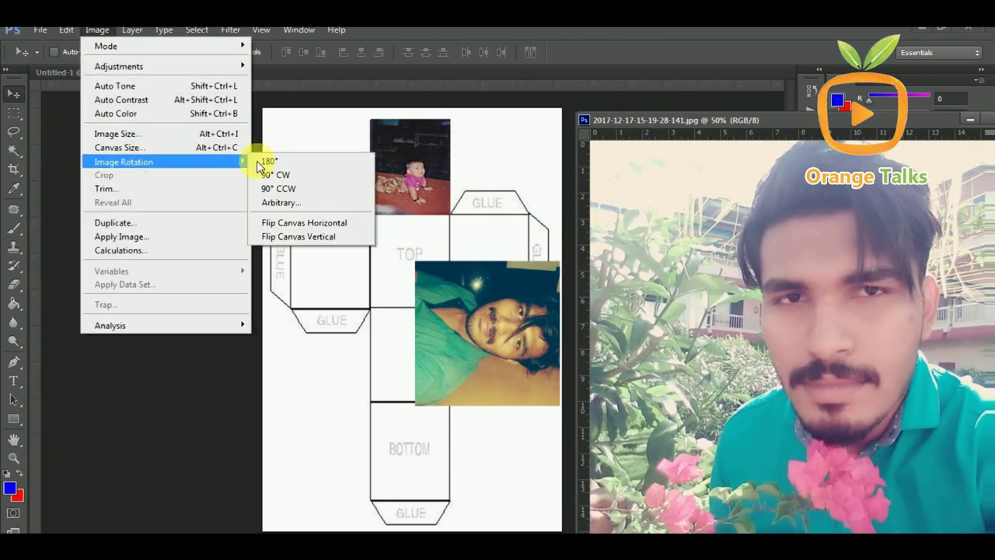
click(295, 188)
drag(751, 314, 471, 318)
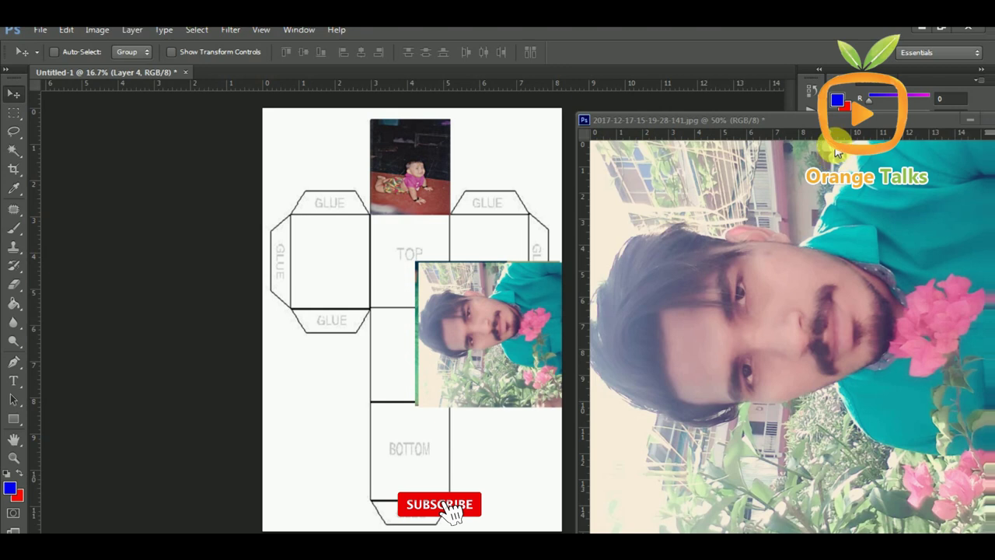
drag(821, 120, 688, 126)
key(ctrl+w)
click(490, 240)
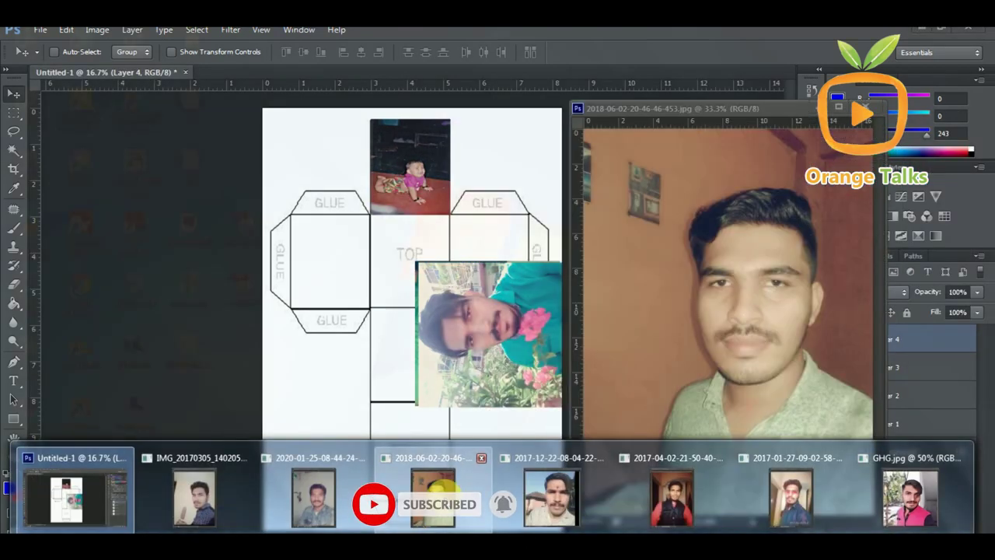
click(581, 496)
click(98, 30)
mouse_move(170, 166)
click(282, 175)
drag(589, 282, 355, 444)
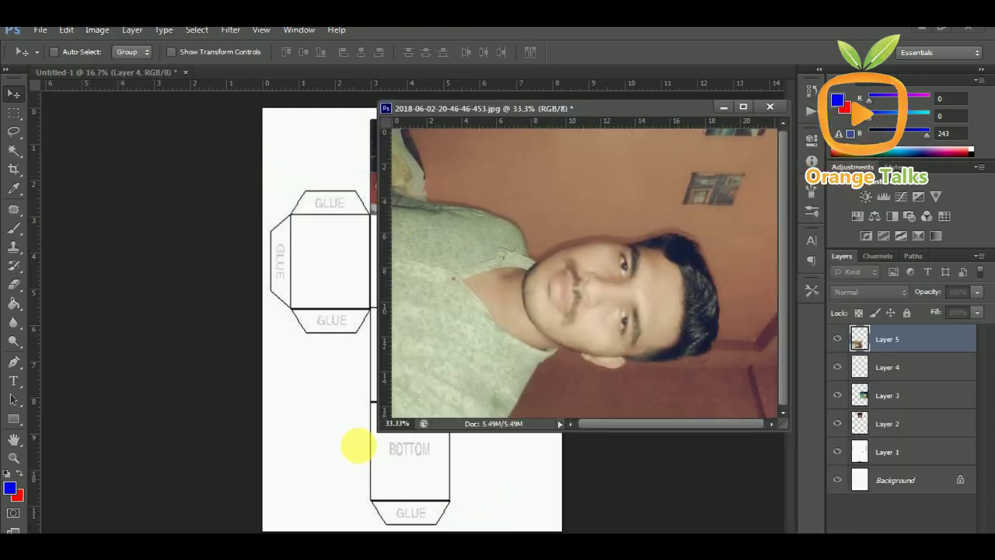
click(769, 107)
click(496, 244)
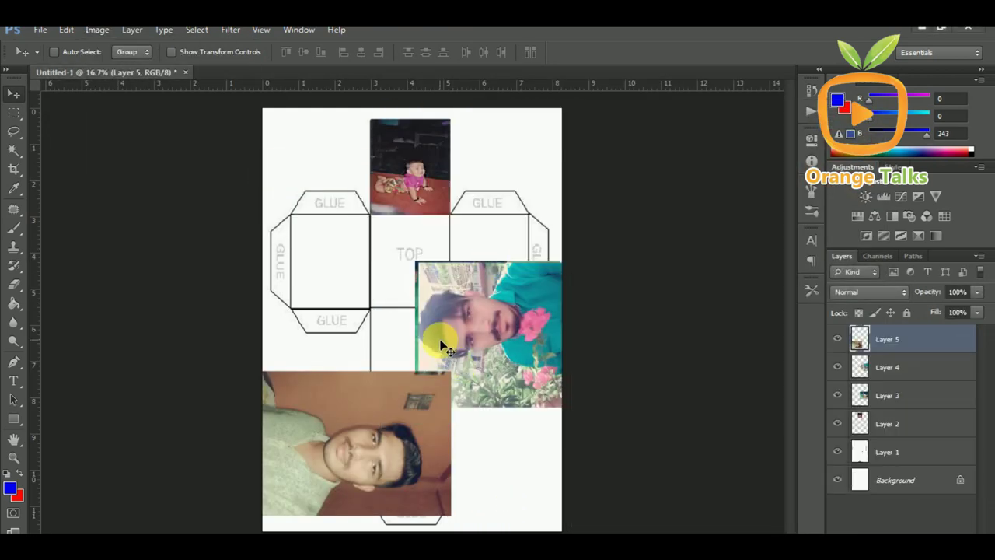
Spread the rotated photos out: pink-flower photo over the left side panel, dark green-shirt photo over the right, orange-wall photo over the BOTTOM panel
drag(432, 311, 278, 255)
ctrl+click(519, 296)
drag(519, 296, 546, 257)
drag(402, 443, 413, 468)
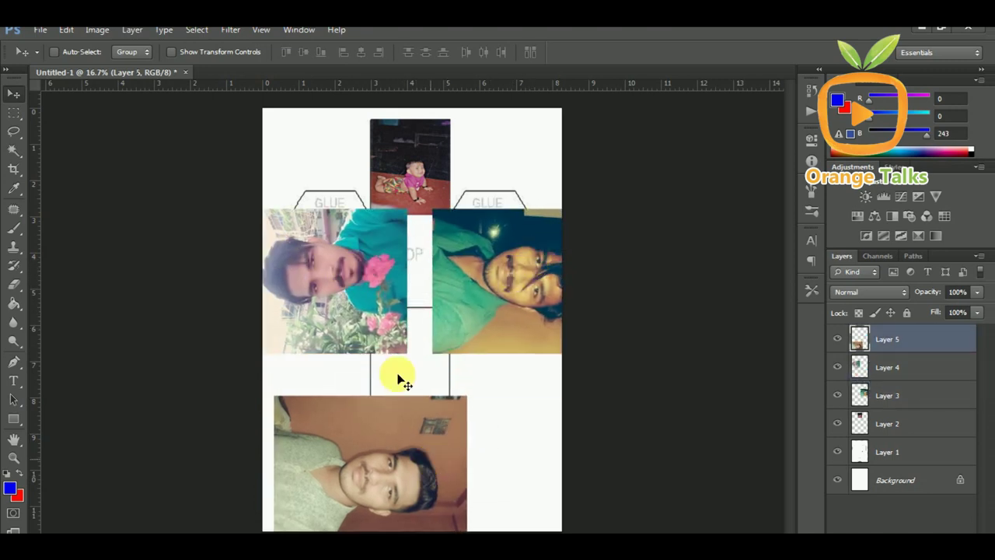
Copy the pink-vest photo into the box template and close the original photo
mouse_move(497, 544)
click(898, 494)
drag(769, 356, 386, 288)
click(965, 120)
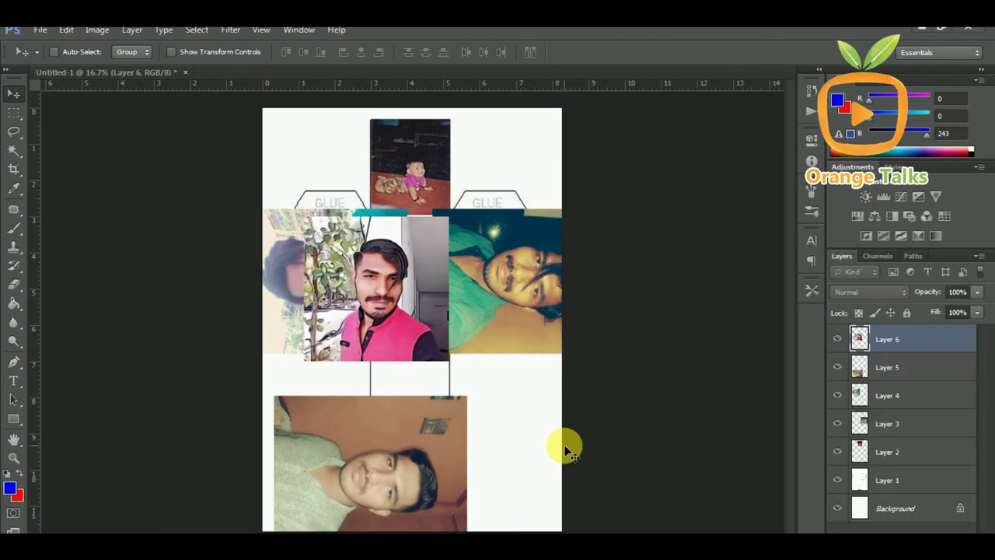
mouse_move(535, 521)
click(584, 499)
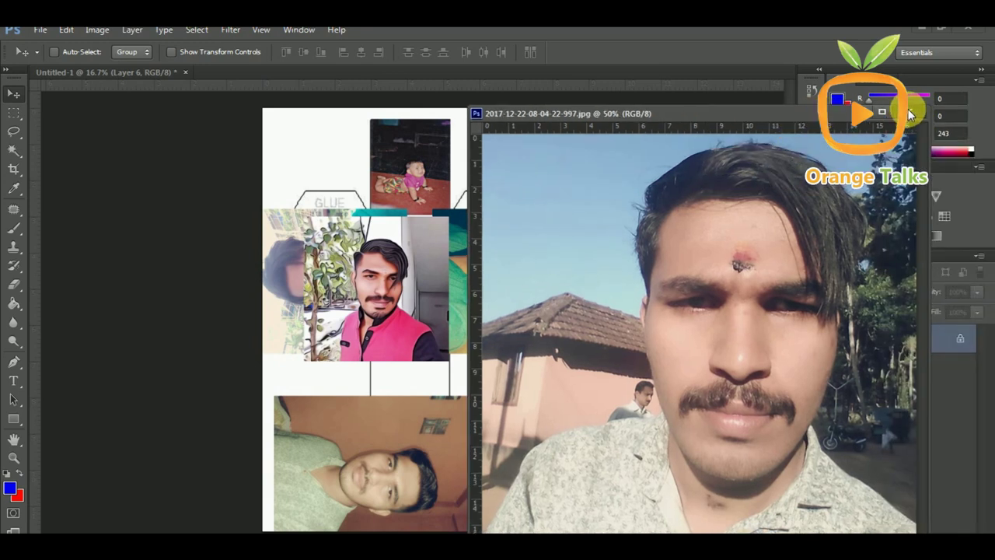
click(909, 112)
mouse_move(534, 520)
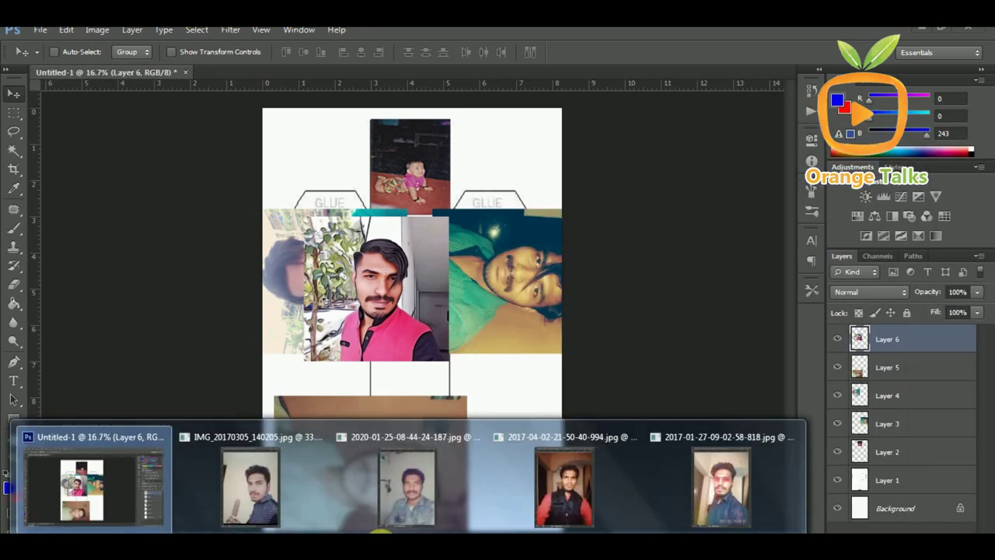
click(411, 489)
click(100, 31)
mouse_move(160, 162)
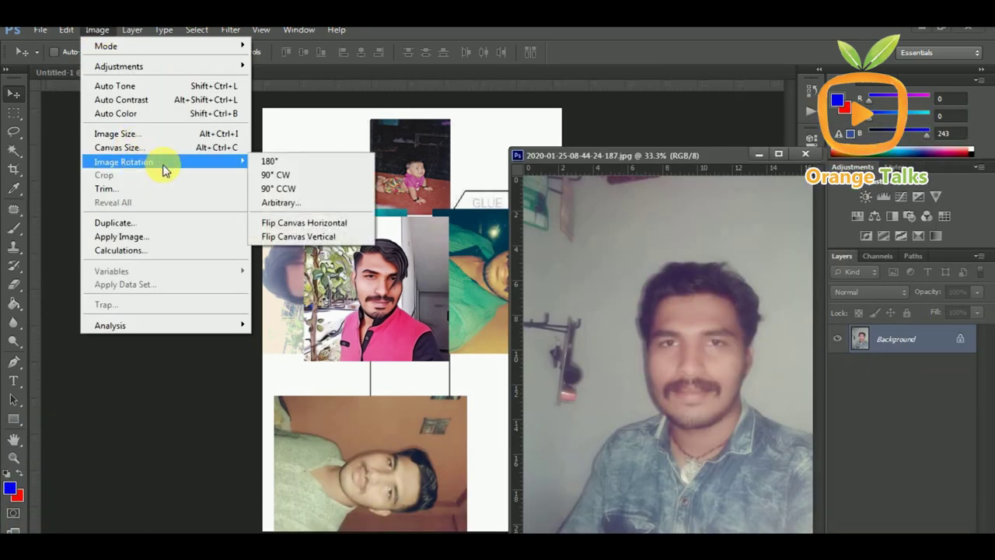
click(262, 178)
click(97, 29)
click(262, 162)
drag(567, 321, 353, 342)
click(770, 153)
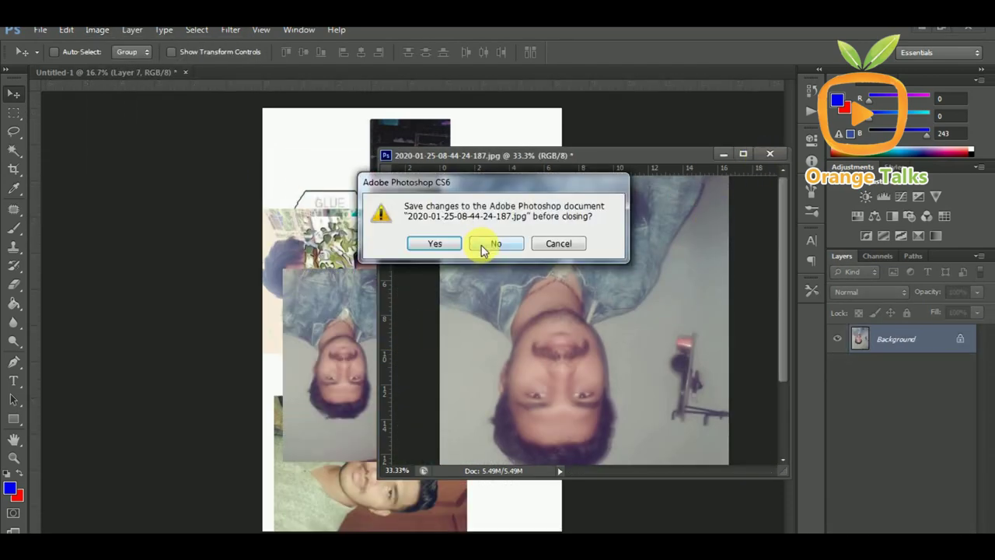
click(489, 246)
click(370, 437)
click(417, 430)
click(525, 438)
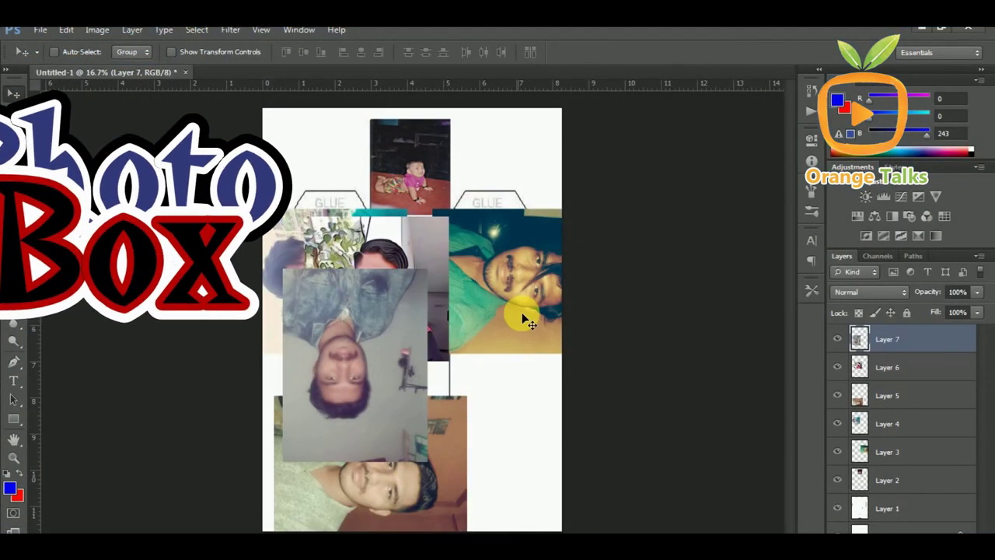
Hide the dark green-shirt, pink-flower and pink-vest photos (Layers 3, 4 and 6) to uncover the template panels
right_click(516, 289)
click(544, 308)
click(837, 452)
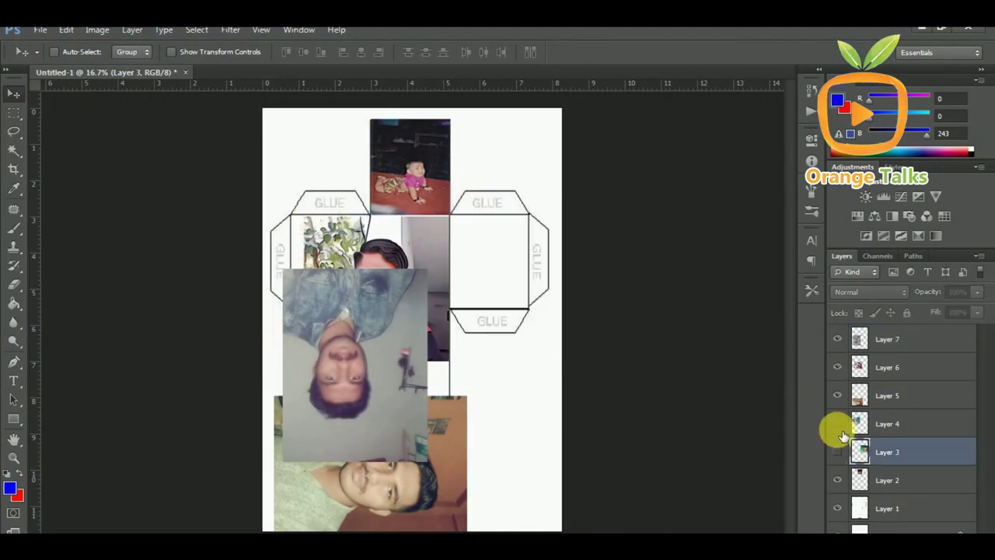
click(837, 424)
click(837, 367)
Move the upside-down denim-shirt photo to the panel directly below TOP and scale it down to the panel's size
right_click(407, 349)
click(428, 360)
drag(404, 330, 455, 285)
key(ctrl+t)
drag(513, 211, 451, 309)
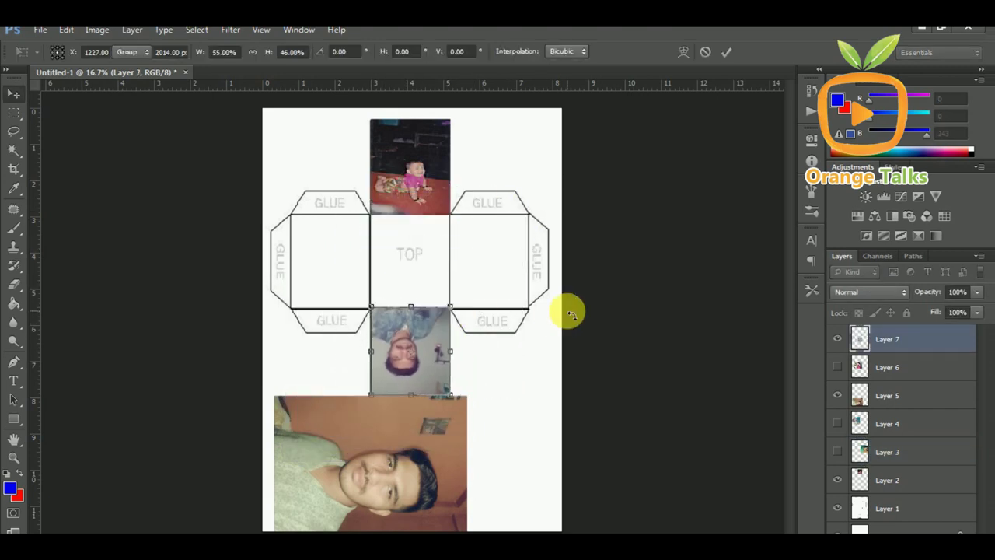
key(Return)
Rotate the orange-wall photo 90° counterclockwise so it stands upright and scale it onto the lowest panel of the box
right_click(369, 465)
click(368, 465)
key(ctrl+t)
drag(274, 395, 370, 451)
drag(506, 506, 502, 390)
drag(426, 502, 423, 436)
drag(493, 515, 451, 501)
key(Return)
key(ctrl+t)
key(Return)
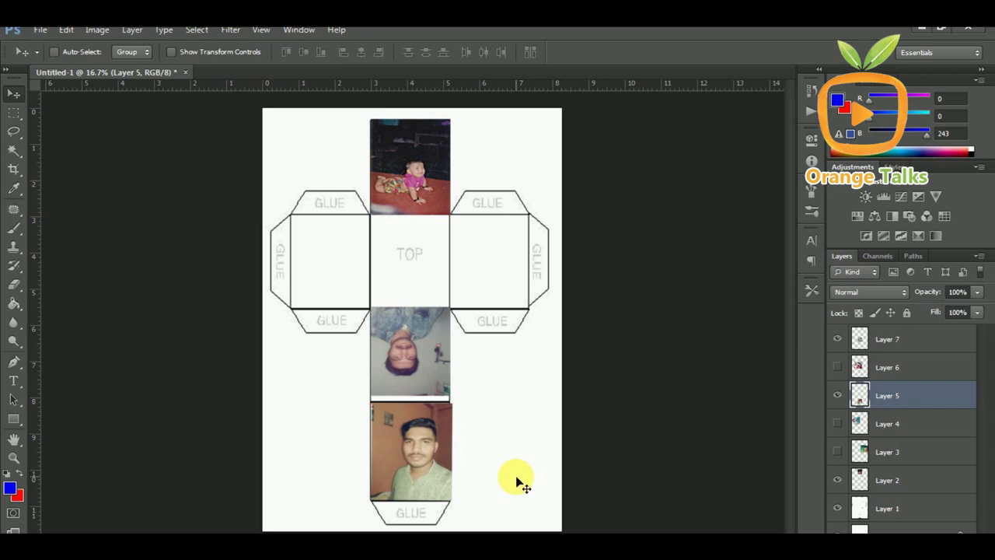
Straighten the orange-wall photo with a slight rotation and refine its edges to match the lowest panel's outline
key(ctrl+t)
drag(355, 391, 357, 391)
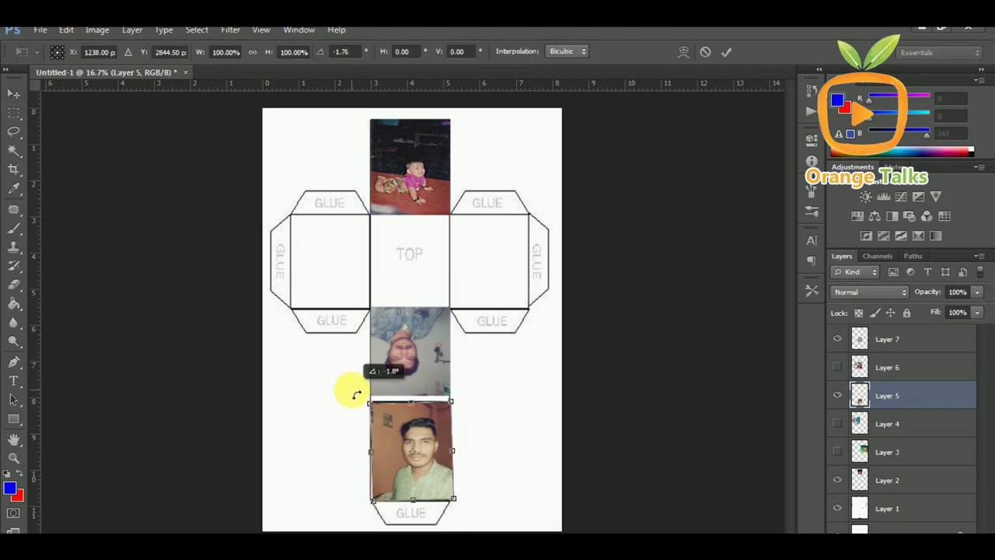
key(Return)
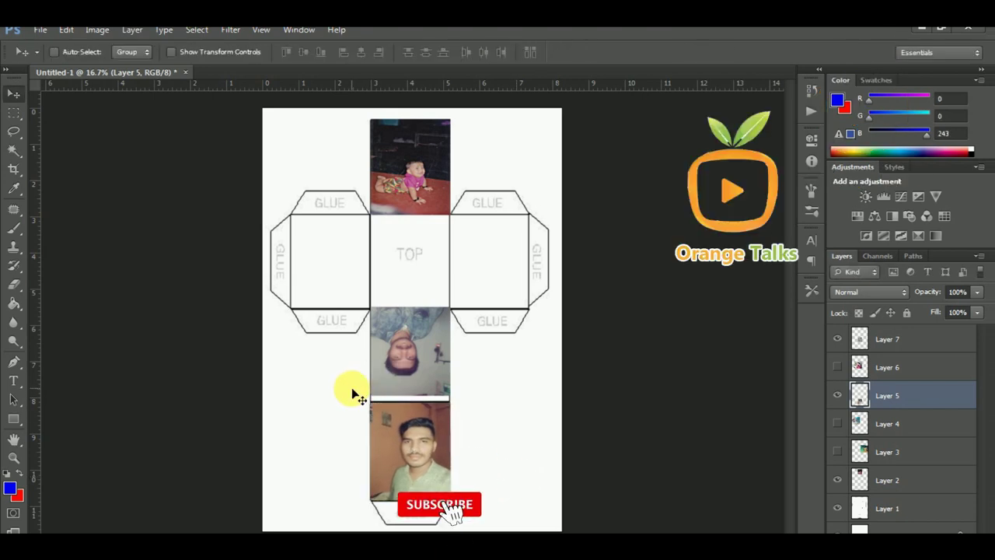
key(ctrl+t)
mouse_move(451, 450)
mouse_down()
mouse_move(456, 457)
mouse_move(451, 451)
mouse_up()
key(Return)
right_click(431, 421)
click(447, 426)
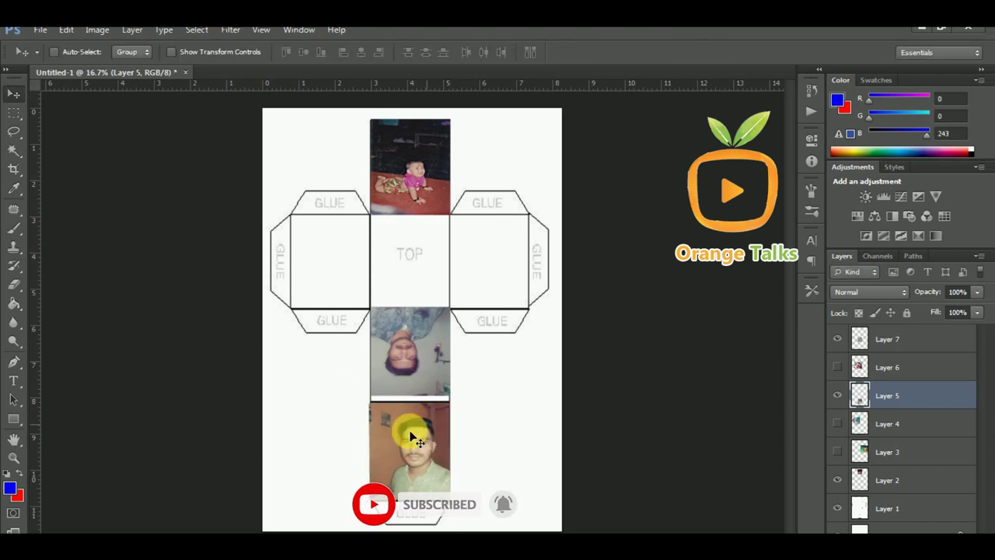
key(ctrl+t)
key(Return)
Nudge the upside-down denim-shirt photo down and stretch its lower edge to meet the orange-wall photo
ctrl+click(425, 357)
key(Down)
key(Down)
key(Down)
key(Down)
key(Down)
key(Down)
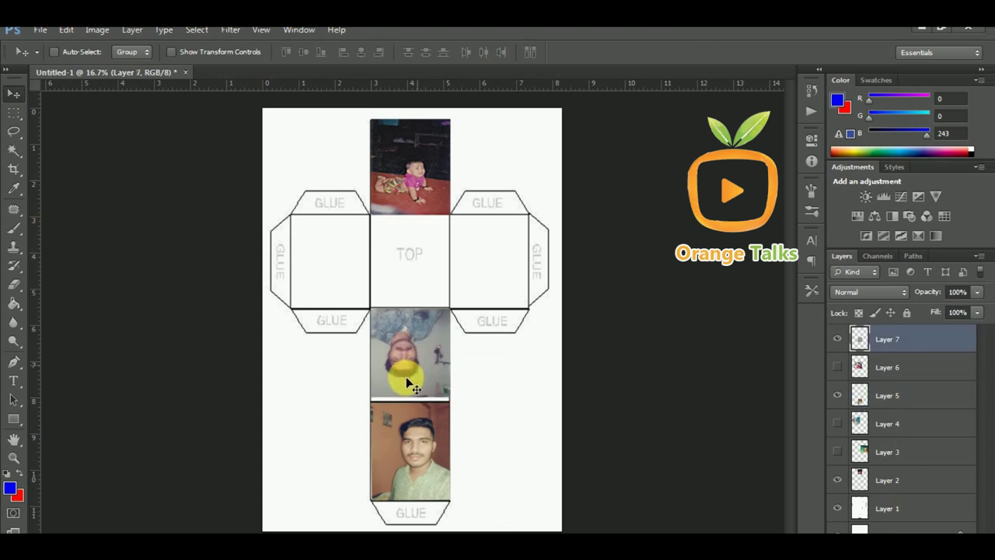
key(ctrl+t)
drag(368, 399, 368, 402)
key(Return)
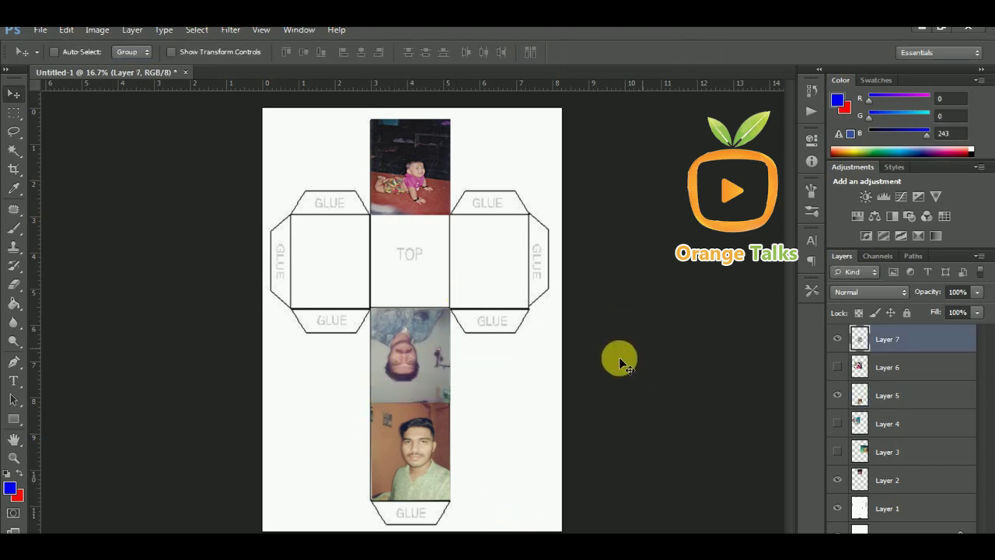
ctrl+click(422, 456)
key(ctrl+t)
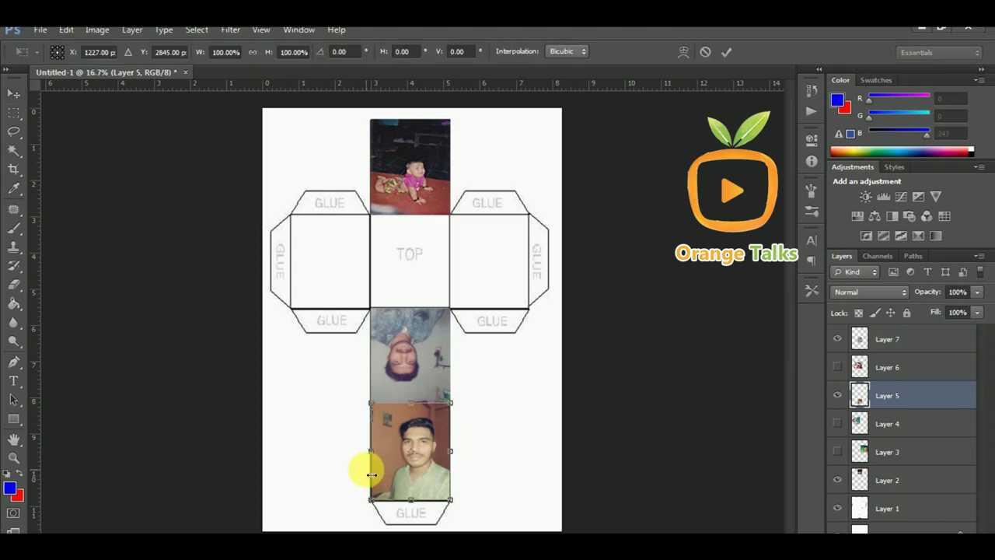
key(Return)
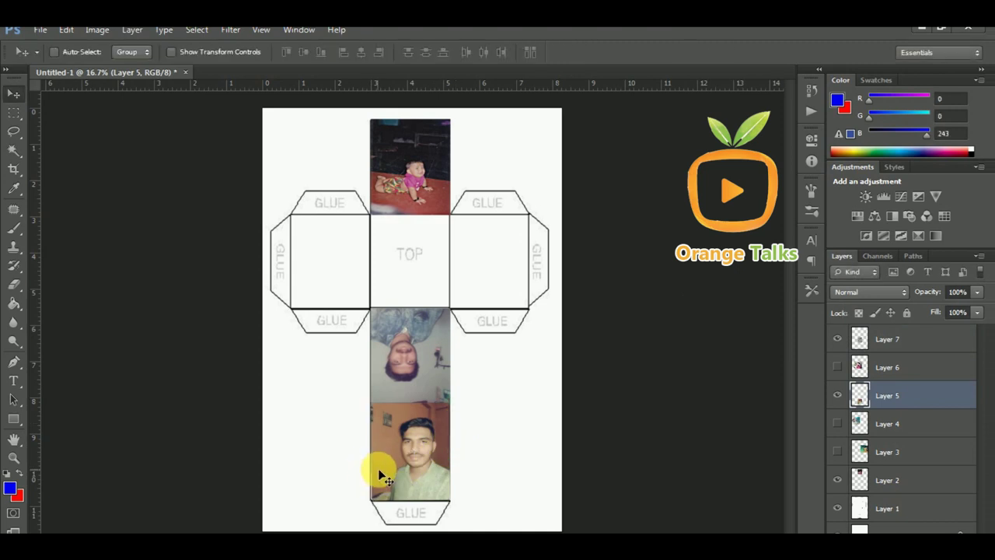
Show the pink-vest photo (Layer 6) again and scale it to fit exactly over the TOP panel
click(837, 366)
right_click(413, 282)
click(414, 283)
key(ctrl+t)
drag(303, 362, 380, 302)
key(Return)
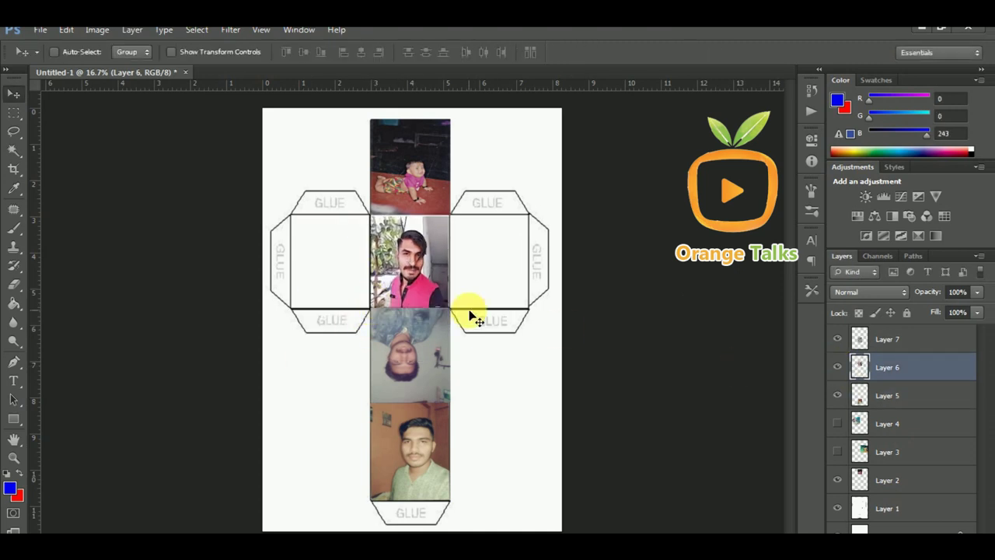
key(ctrl+t)
drag(370, 306, 376, 307)
key(Return)
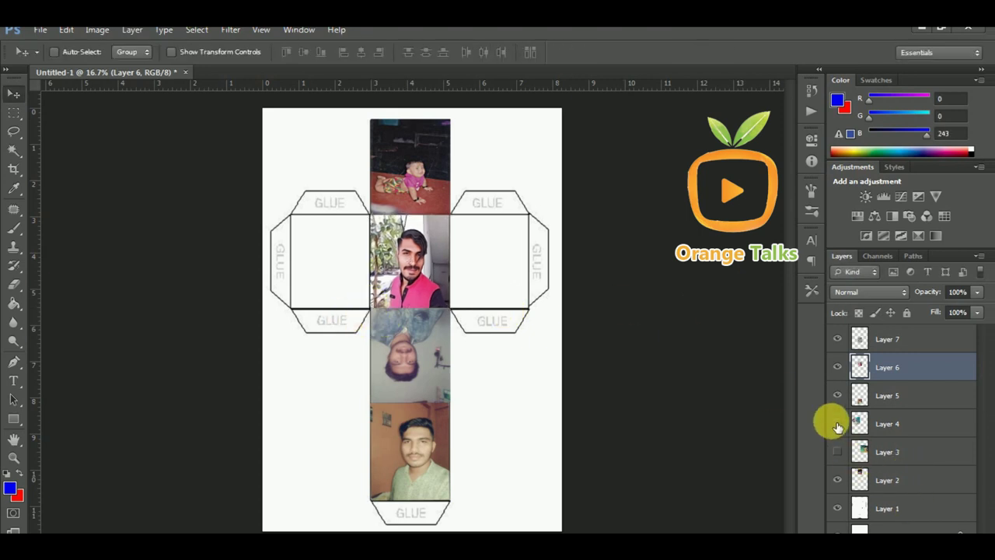
Show the pink-flower photo (Layer 4) again and scale it to fit the left side panel
click(837, 423)
ctrl+click(334, 300)
key(ctrl+t)
drag(370, 353, 346, 291)
mouse_move(278, 306)
mouse_down()
mouse_move(296, 309)
mouse_move(289, 305)
mouse_up()
key(Return)
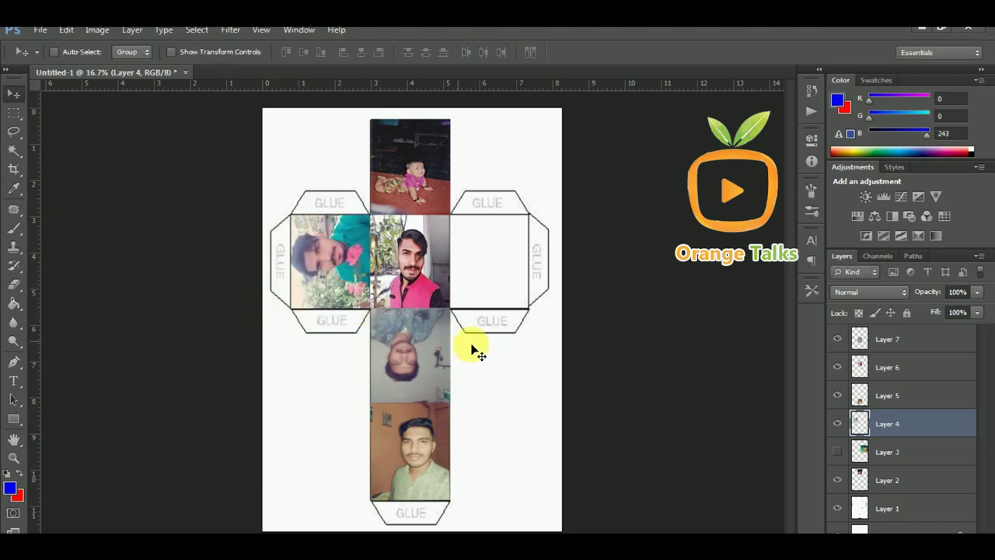
Show the dark green-shirt photo (Layer 3) again and scale it to fit the right side panel
click(837, 452)
right_click(524, 300)
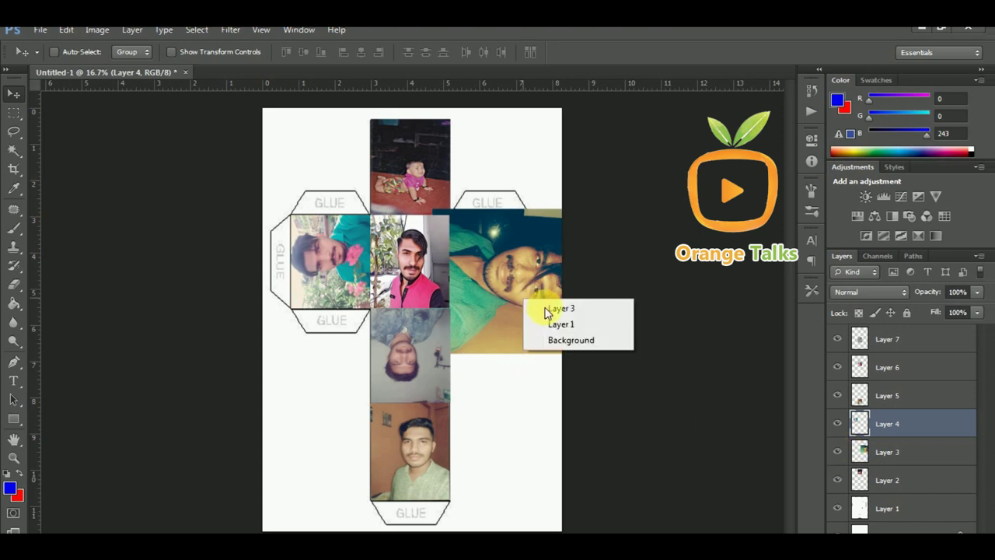
click(561, 308)
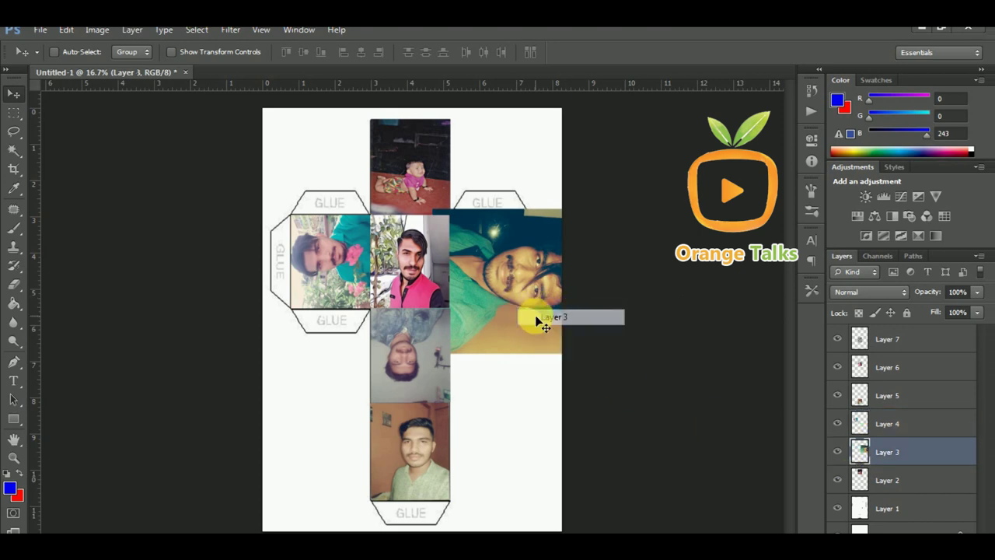
key(ctrl+t)
mouse_move(517, 297)
mouse_down()
mouse_move(548, 296)
mouse_move(537, 296)
mouse_up()
drag(595, 359, 540, 279)
key(Return)
key(ctrl+t)
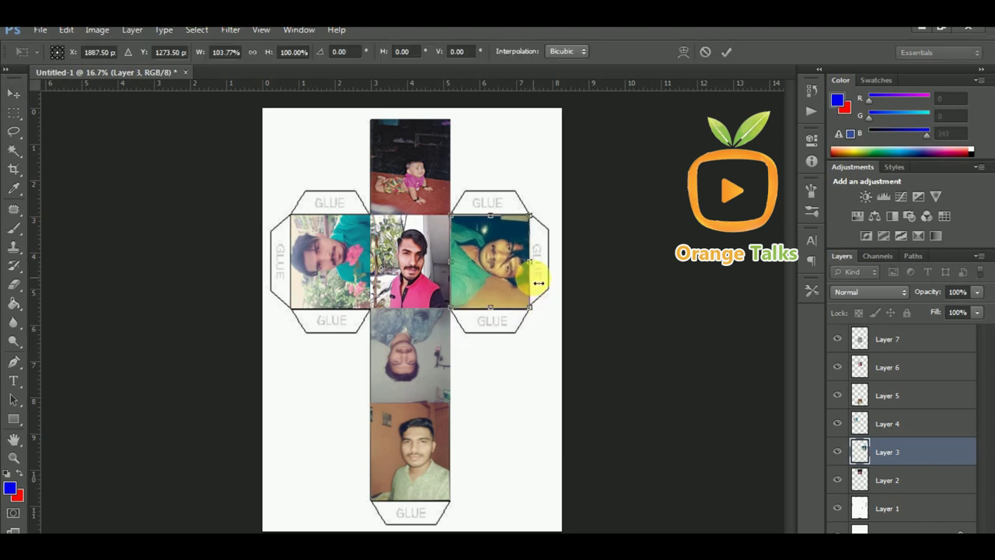
key(Return)
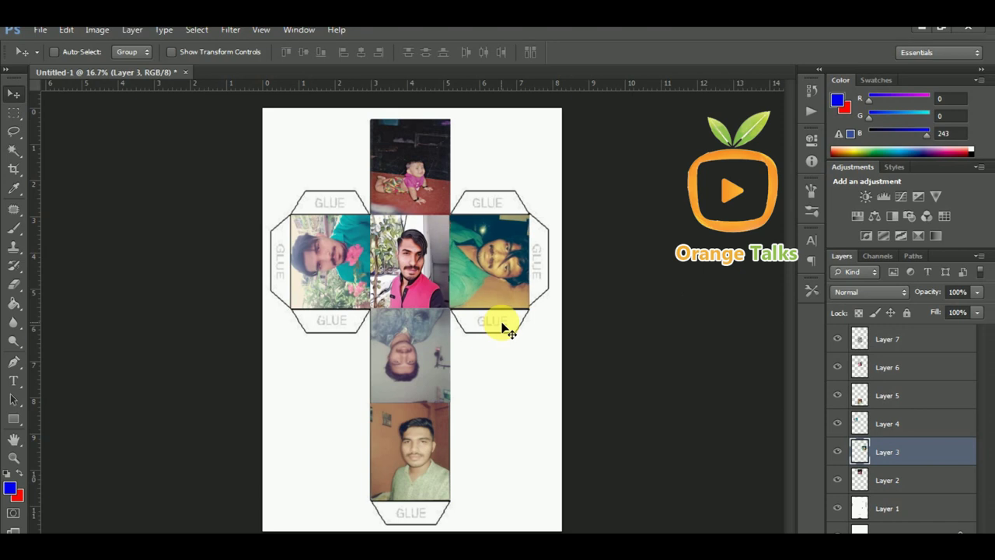
key(ctrl+t)
drag(509, 314, 505, 301)
key(Return)
Save the finished box layout to the Desktop as the JPEG file Untitled-1.jpg, accepting the JPEG options
click(41, 29)
click(68, 195)
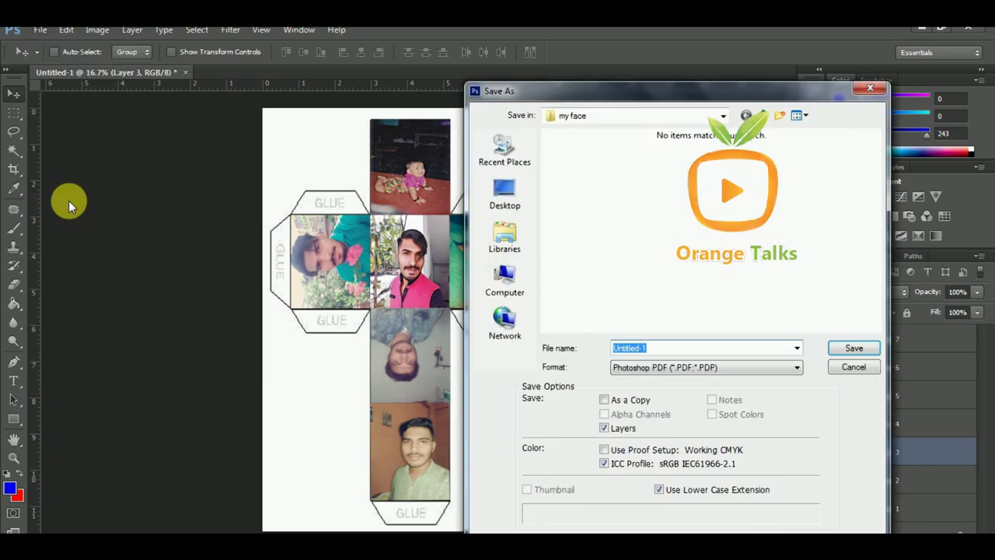
click(706, 366)
click(669, 448)
click(504, 194)
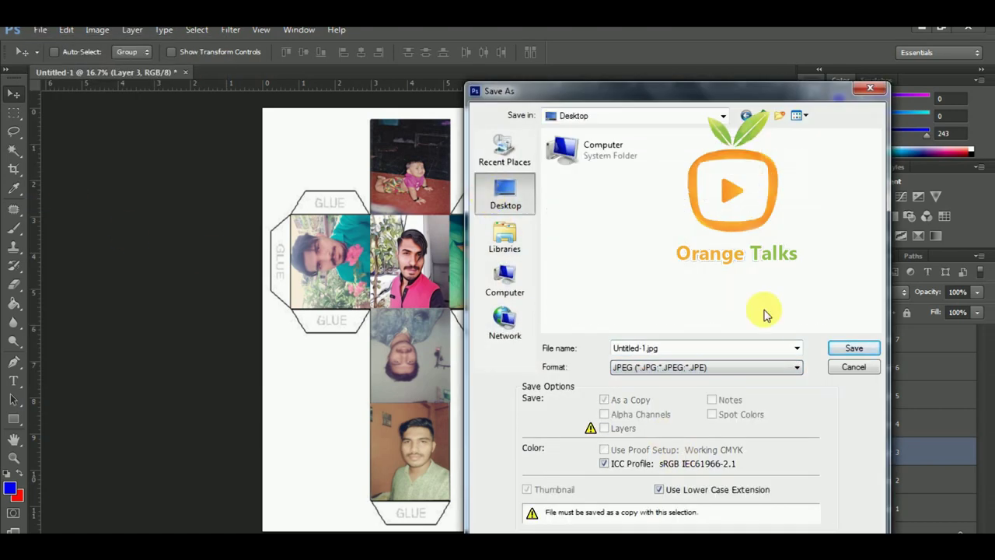
click(851, 348)
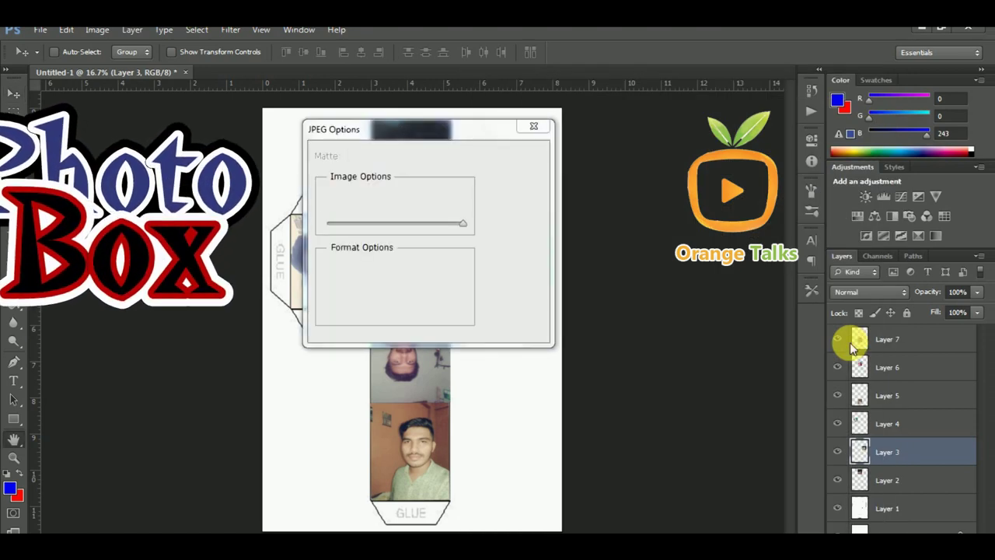
click(513, 156)
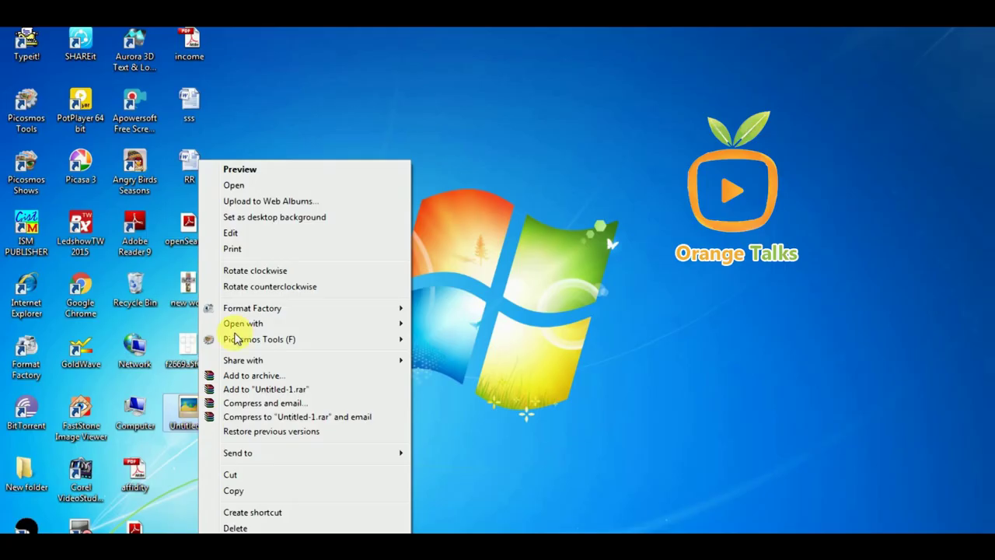
Print Untitled-1 from the Windows desktop at high quality on A4 glossy photo paper, with fitting the picture to the frame turned off
click(256, 249)
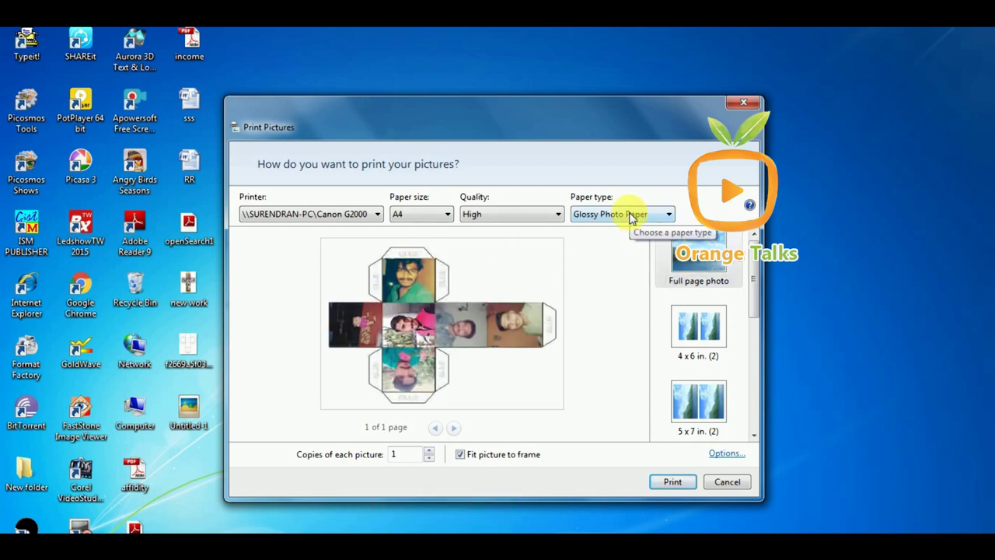
click(538, 457)
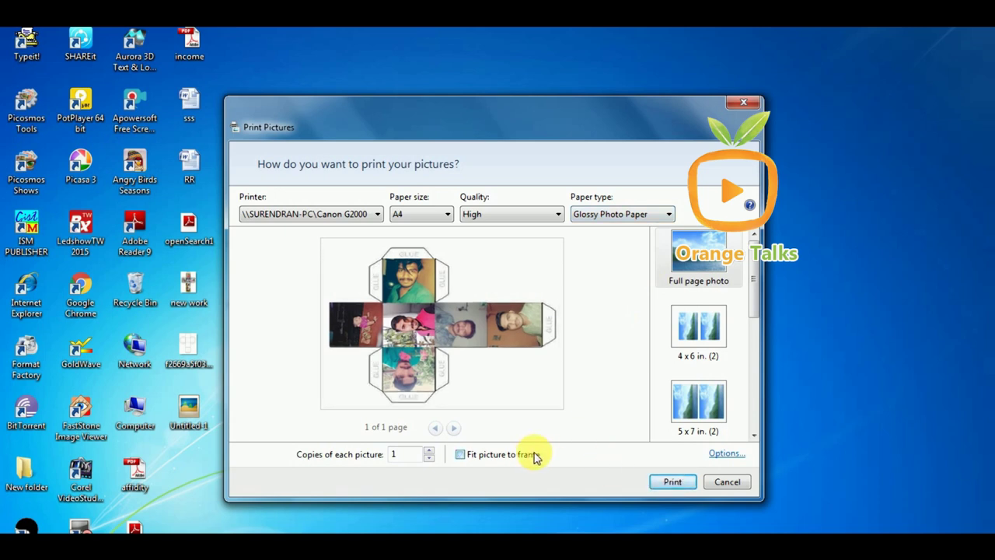
click(662, 483)
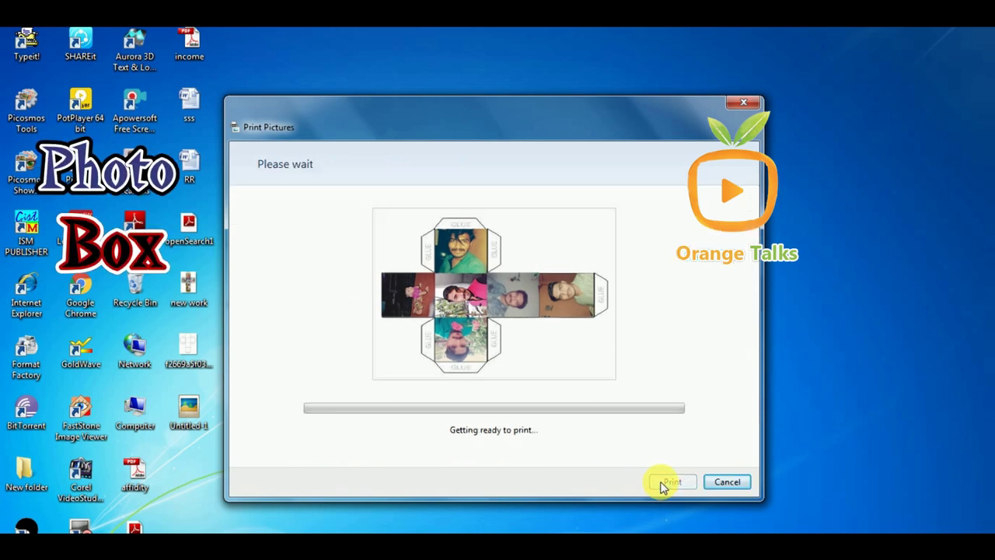